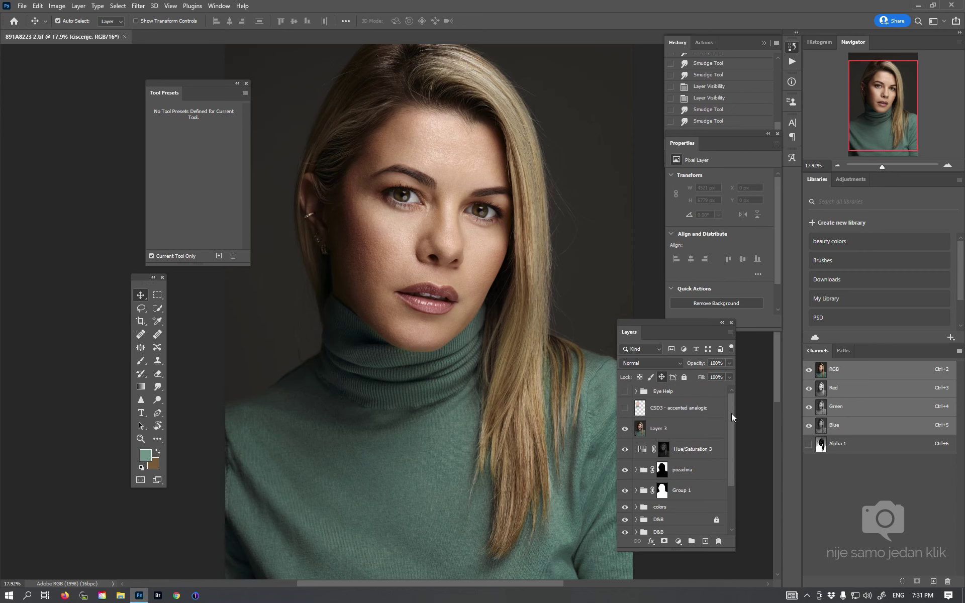
- Delete the Alpha 1 channel
left_click(683, 430)
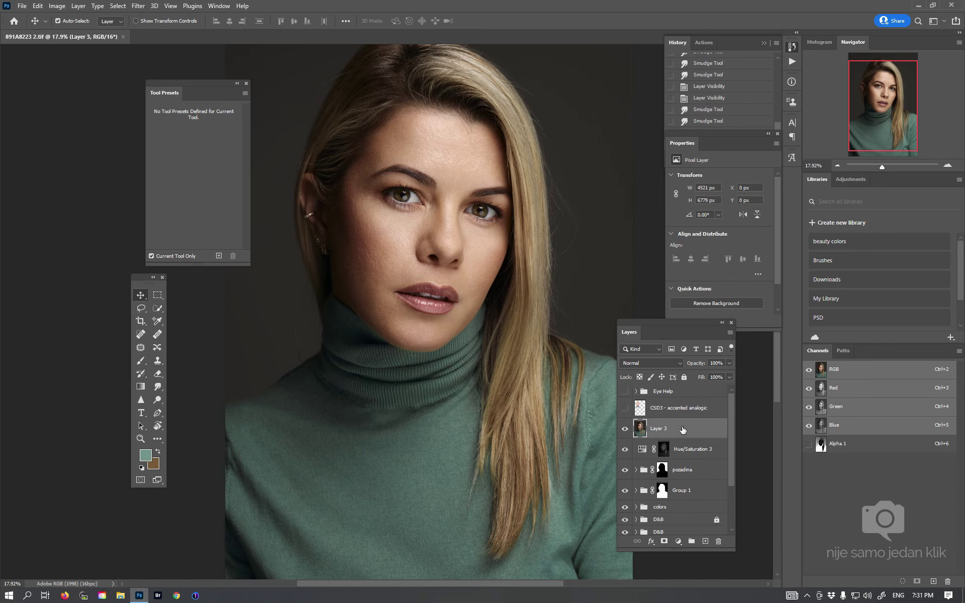
left_click(825, 450)
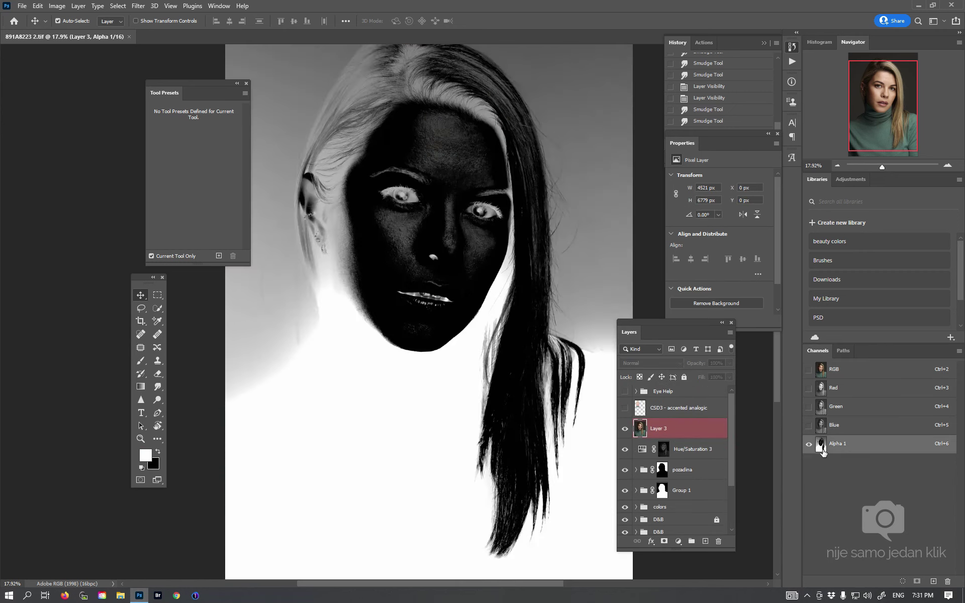
left_click_drag(825, 450, 948, 582)
- Delete the CSD3 - accented analogic layer together with the Eye Help group
left_click(666, 410)
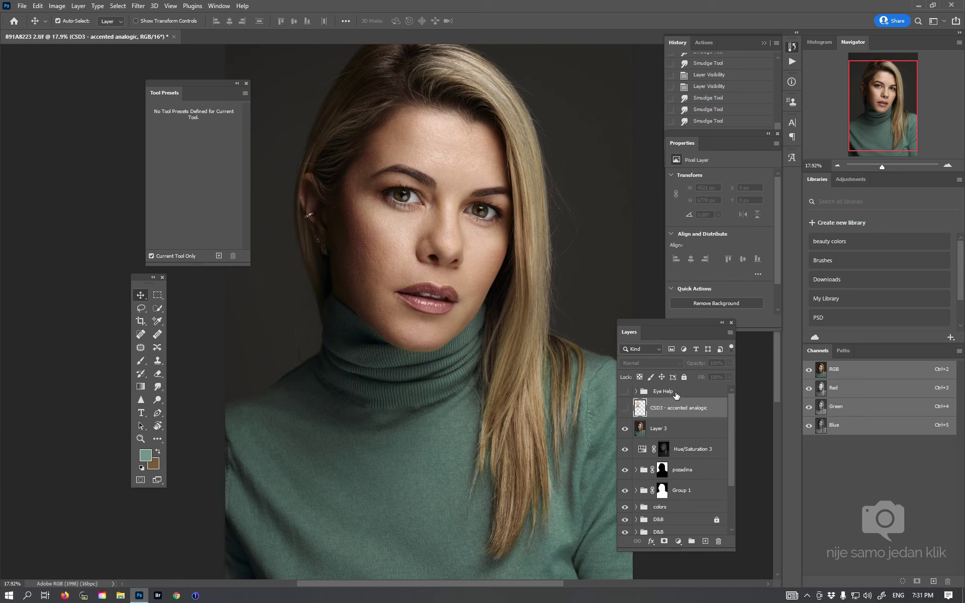
left_click(677, 396, "shift")
left_click_drag(670, 400, 718, 541)
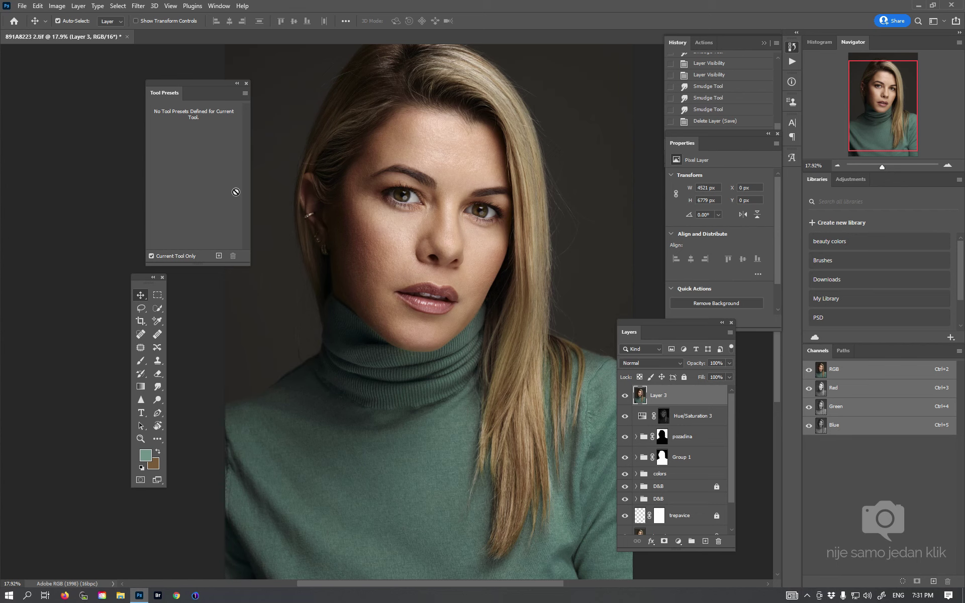
- Convert the image to the sRGB IEC61966-2.1 profile with Relative Colorimetric intent, black point compensation and no flattening
left_click(36, 6)
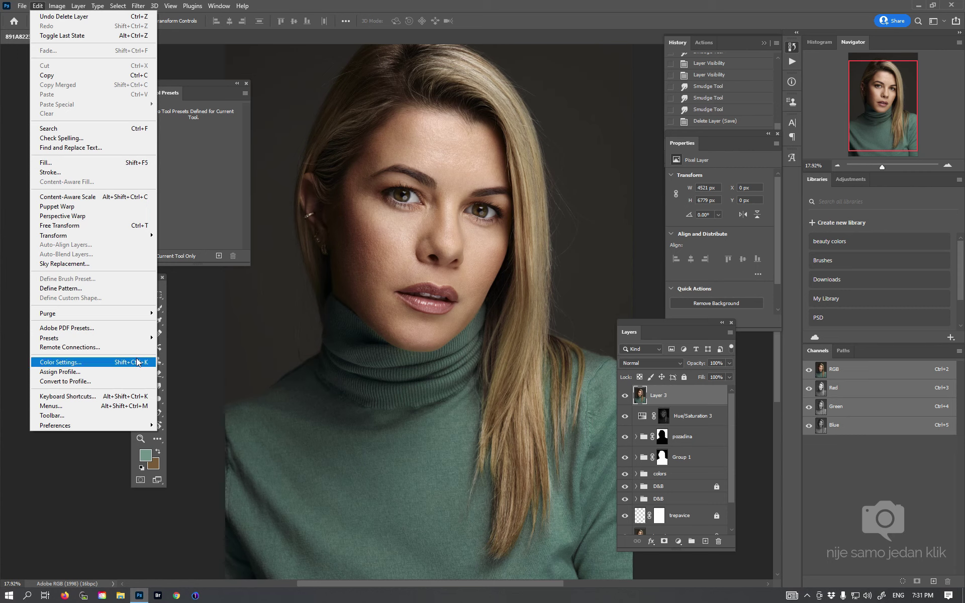
left_click(125, 383)
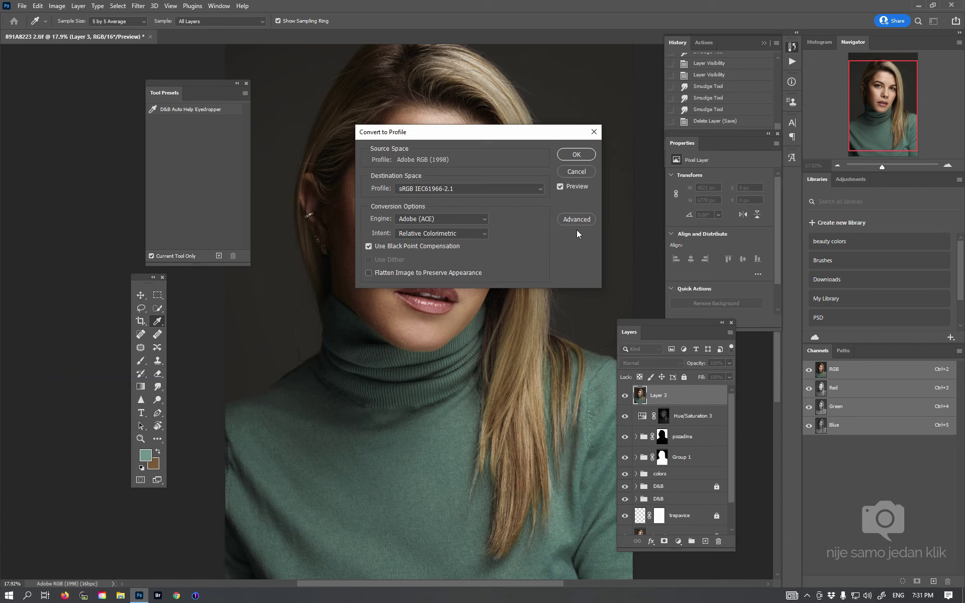
left_click(583, 160)
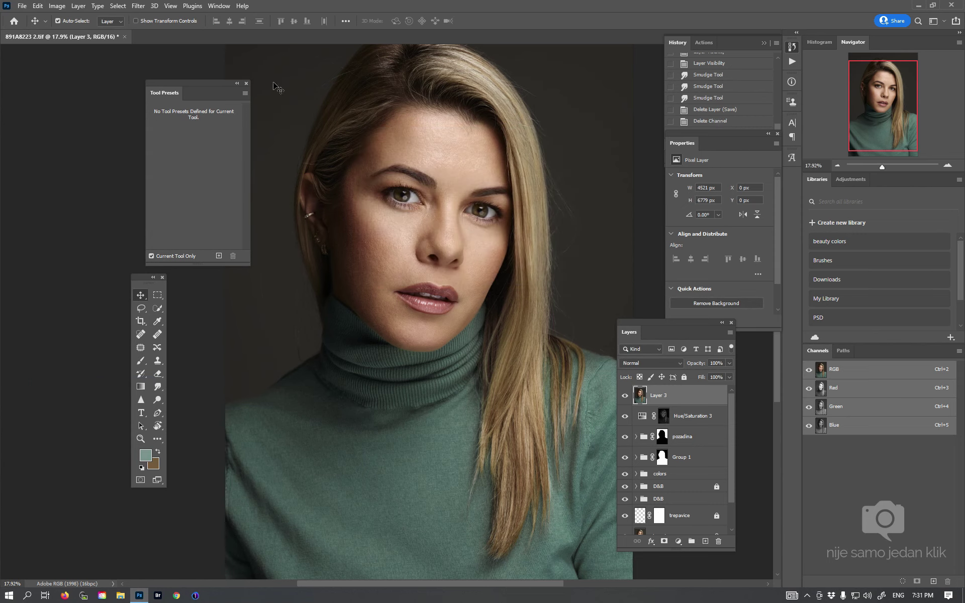
- Convert the image to 8 Bits/Channel and save the file
left_click(60, 6)
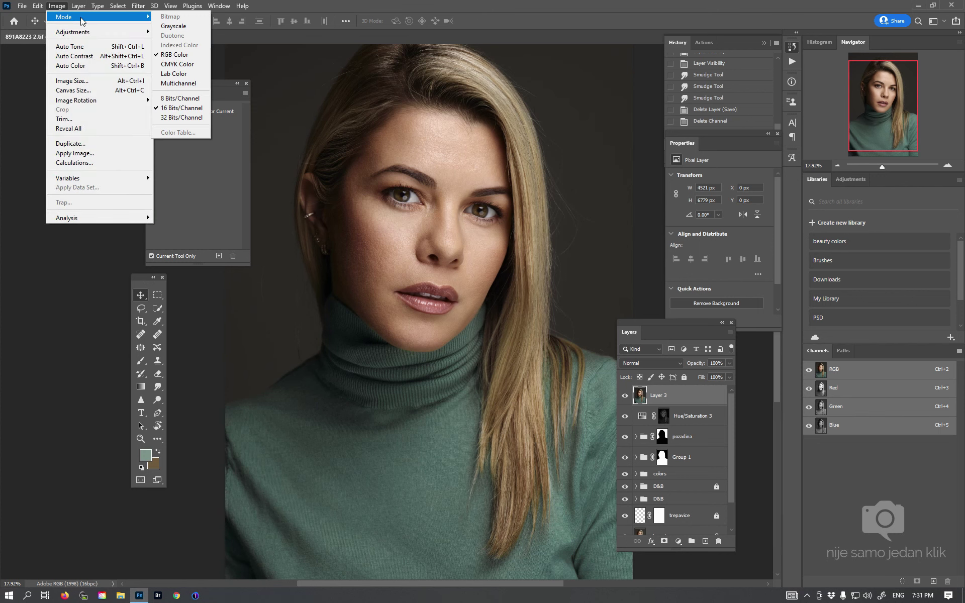
left_click(180, 98)
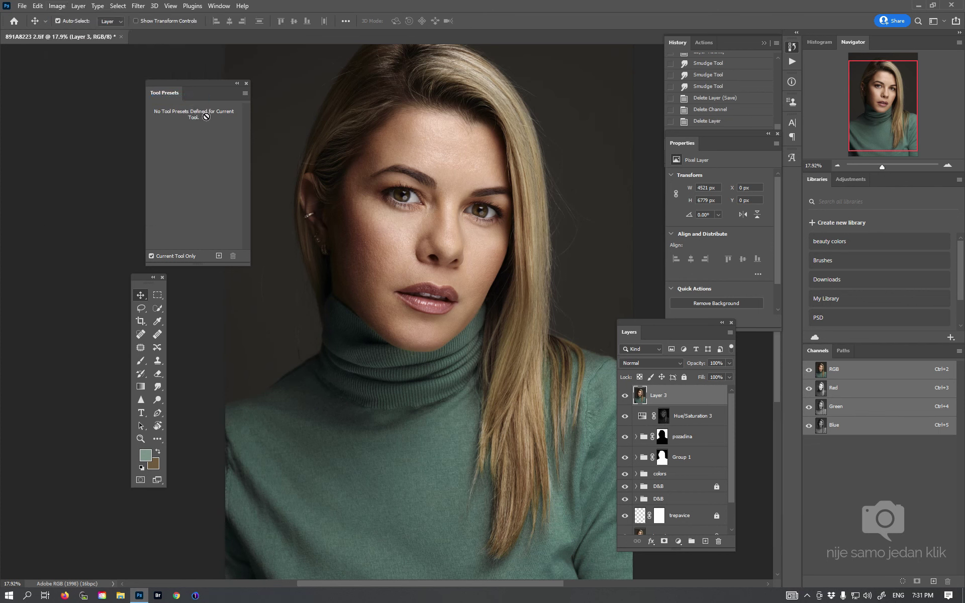
key("ctrl+s")
- Try smudging the dark background into the shadowed side of the turtleneck on a new empty layer, using a 1000 px brush at 65% strength
left_click(705, 542)
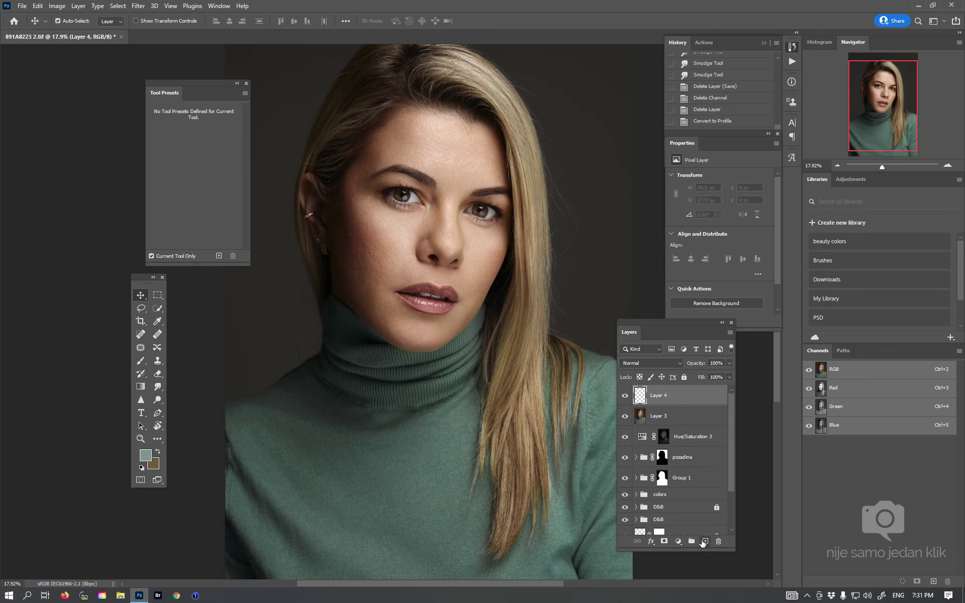
left_click(159, 388)
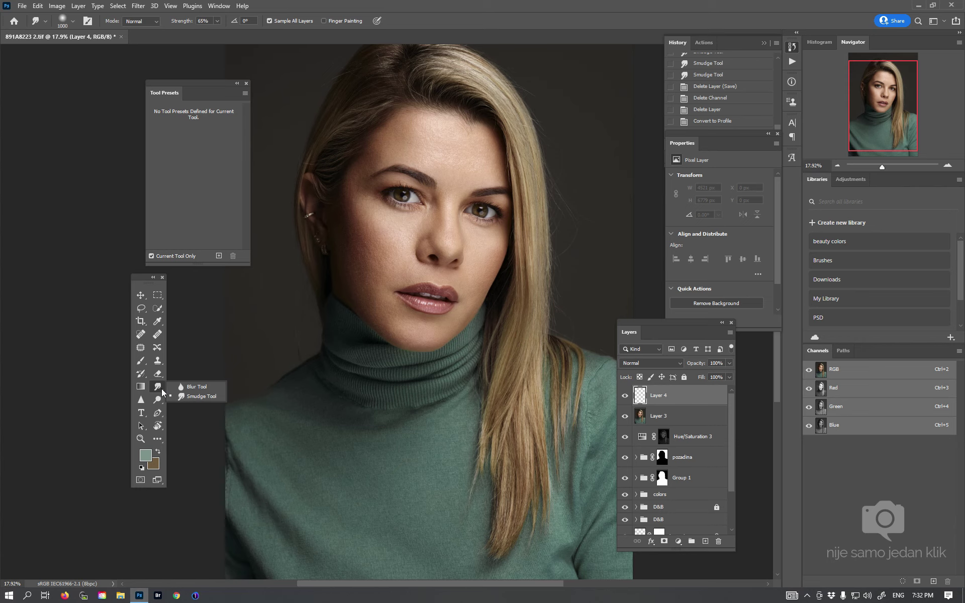
left_click(182, 397)
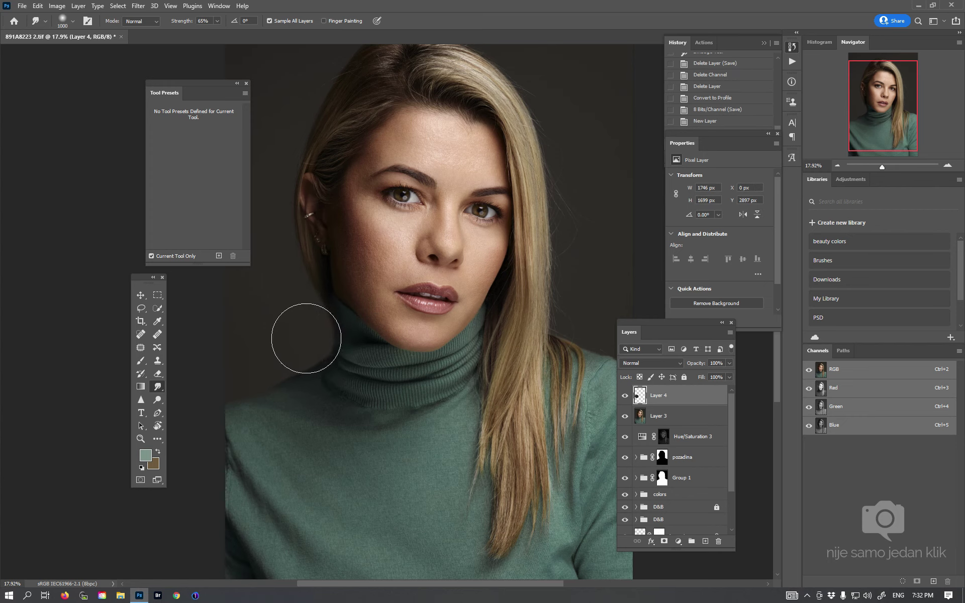
mouse_move(341, 346)
left_mouse_down()
mouse_move(379, 338)
mouse_move(373, 351)
left_mouse_up()
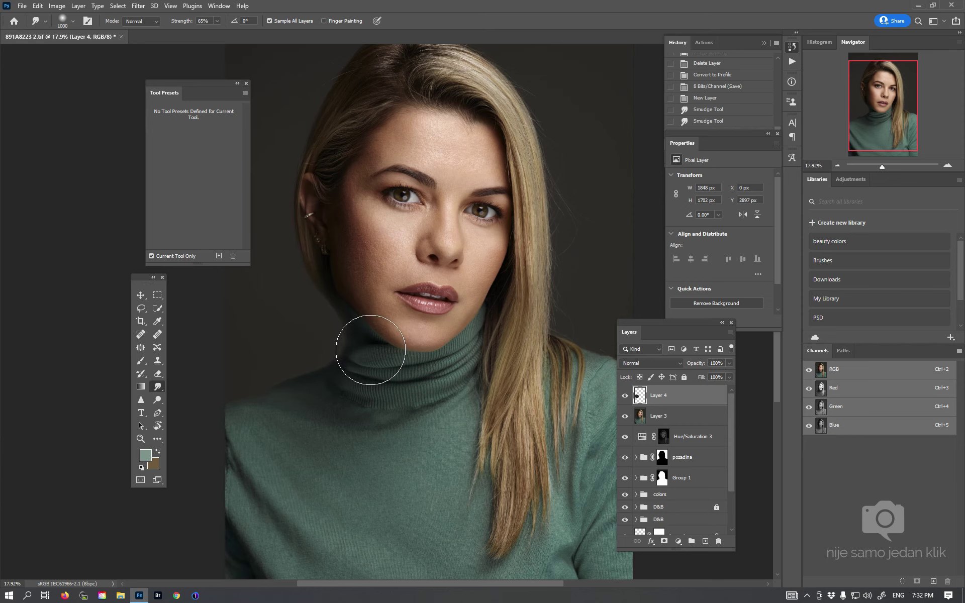
left_click_drag(355, 345, 428, 386)
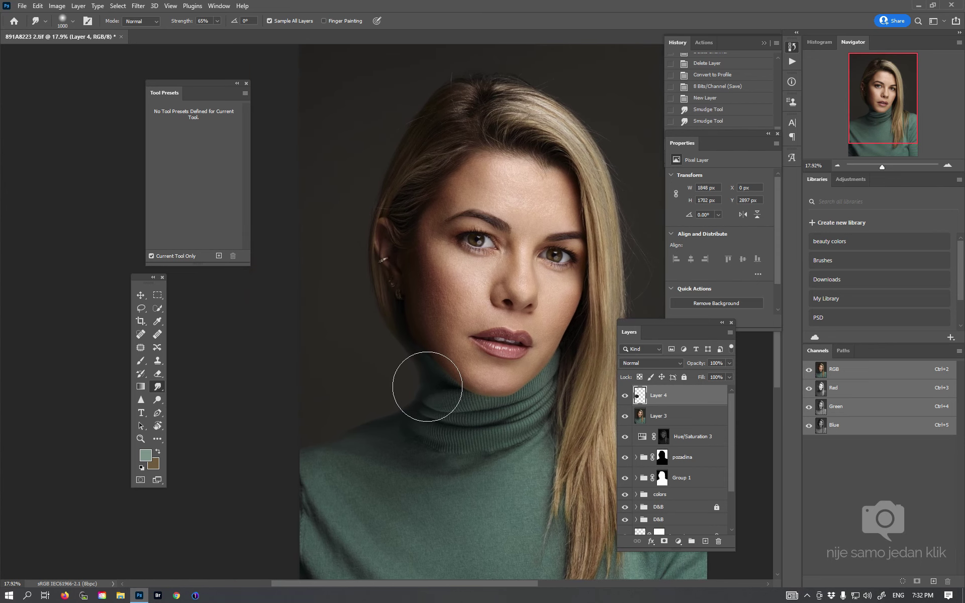
key("ctrl+plus")
key("ctrl+plus")
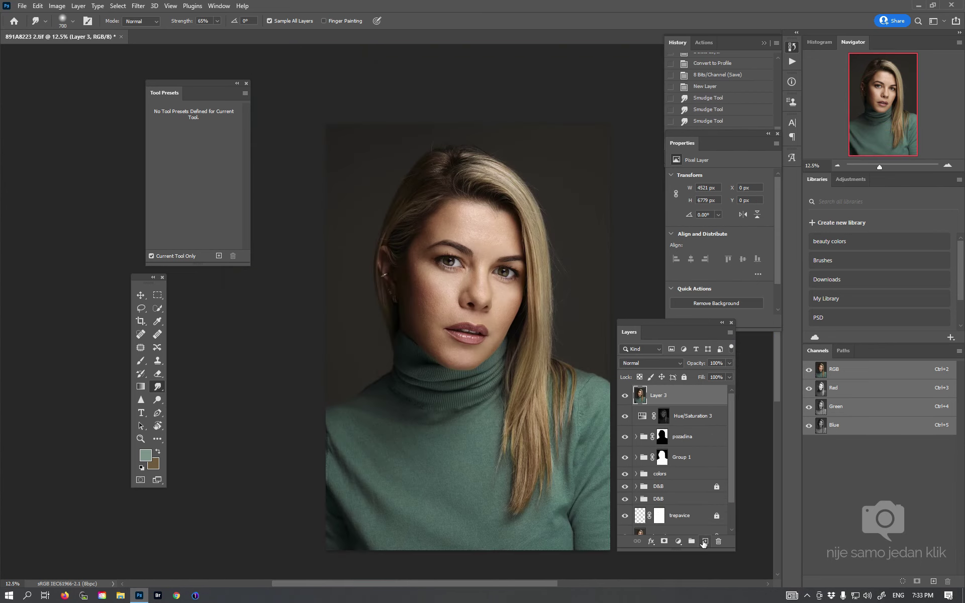
- Create an empty layer above Layer 3 and set the Smudge tool to a 900 px brush
left_click(705, 542)
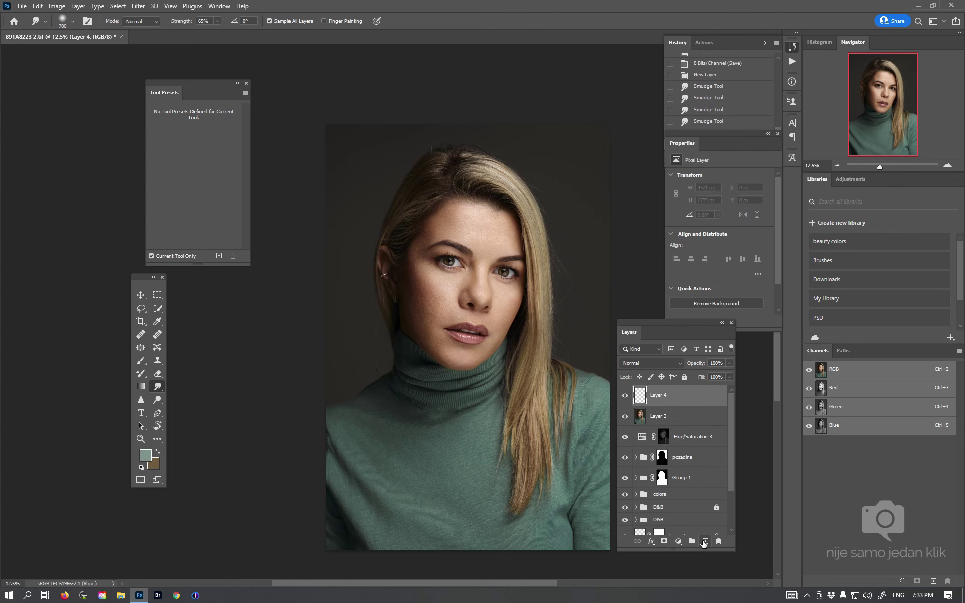
key("ctrl+plus")
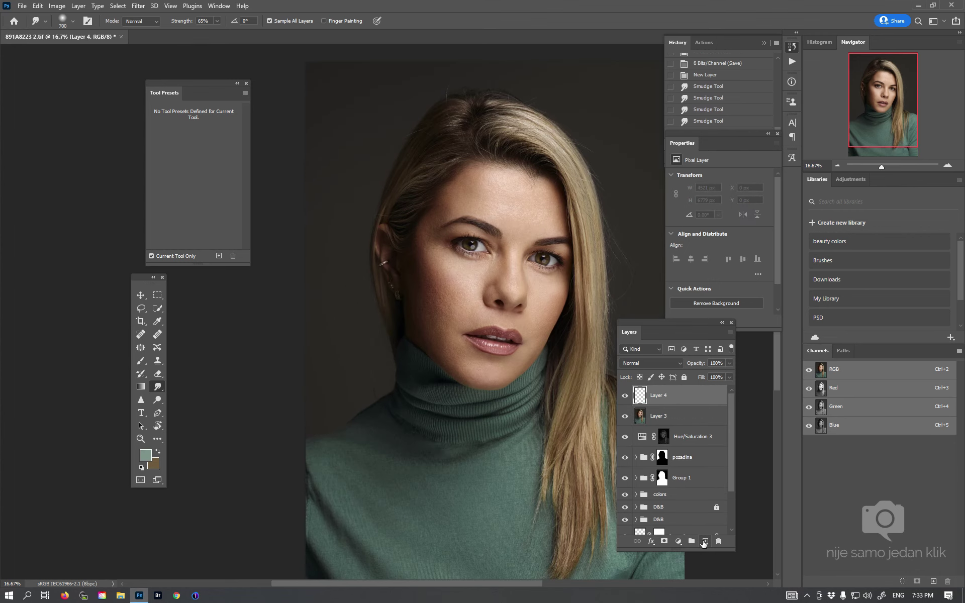
key("ctrl+plus")
key("ctrl+minus")
left_click_drag(425, 348, 436, 339)
key("bracketright")
right_click(156, 393)
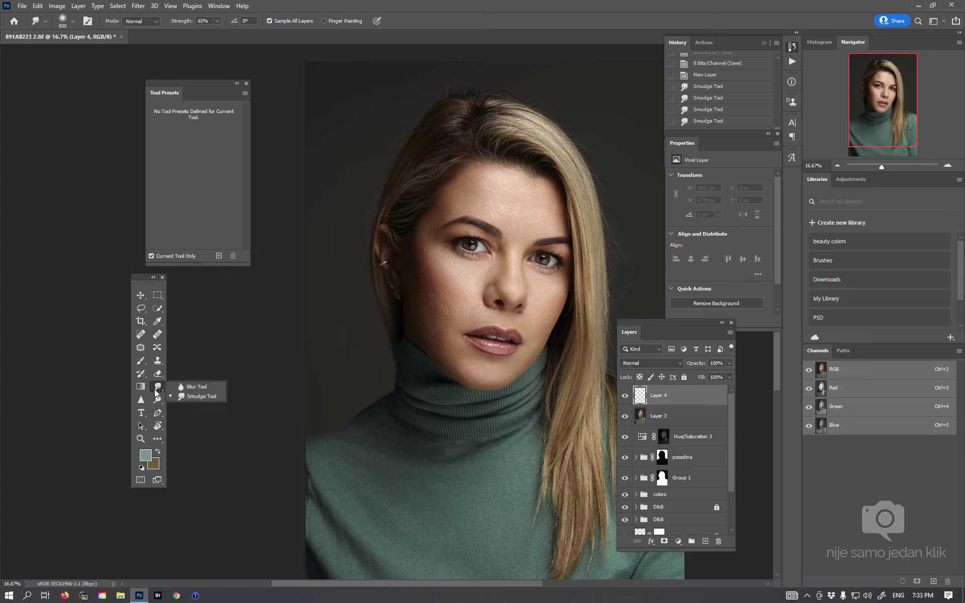
left_click(200, 400)
key("bracketright")
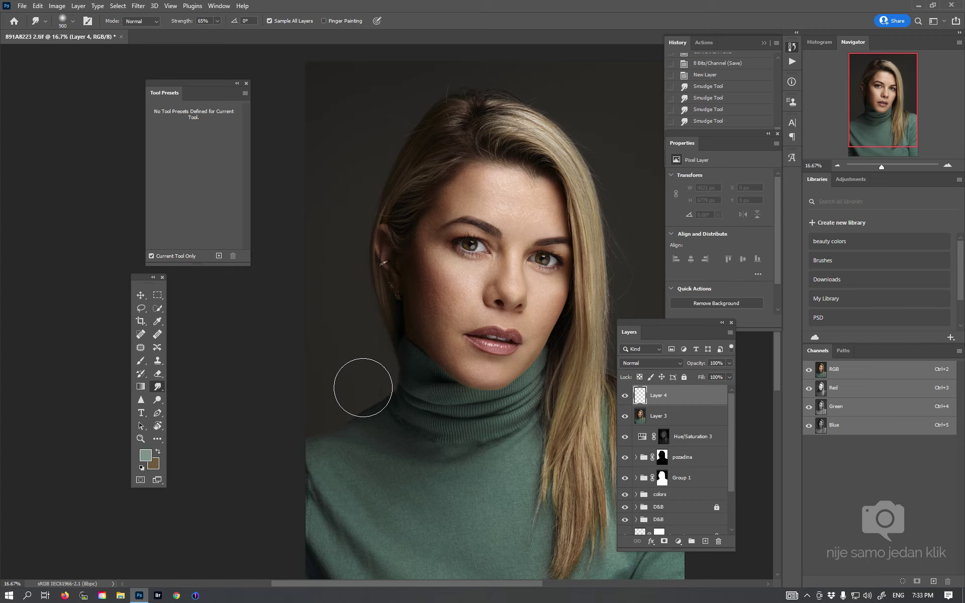
key("Delete")
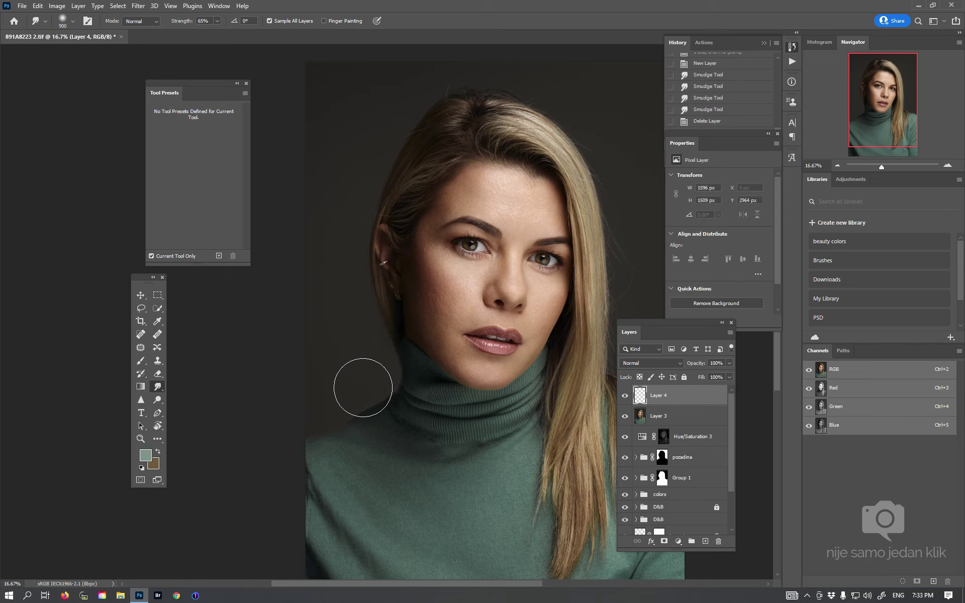
key("ctrl+shift+alt+n")
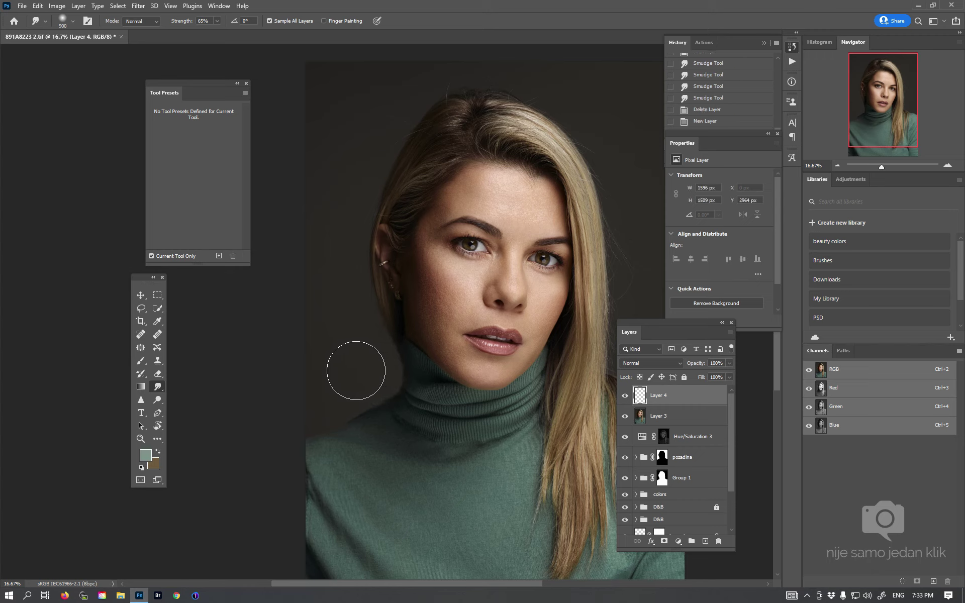
- Smudge the background inward along the shadowed neck and the ear-side hair up toward the crown, enlarging the brush to 1000 px
mouse_move(390, 382)
left_mouse_down()
mouse_move(430, 351)
mouse_move(360, 356)
left_mouse_up()
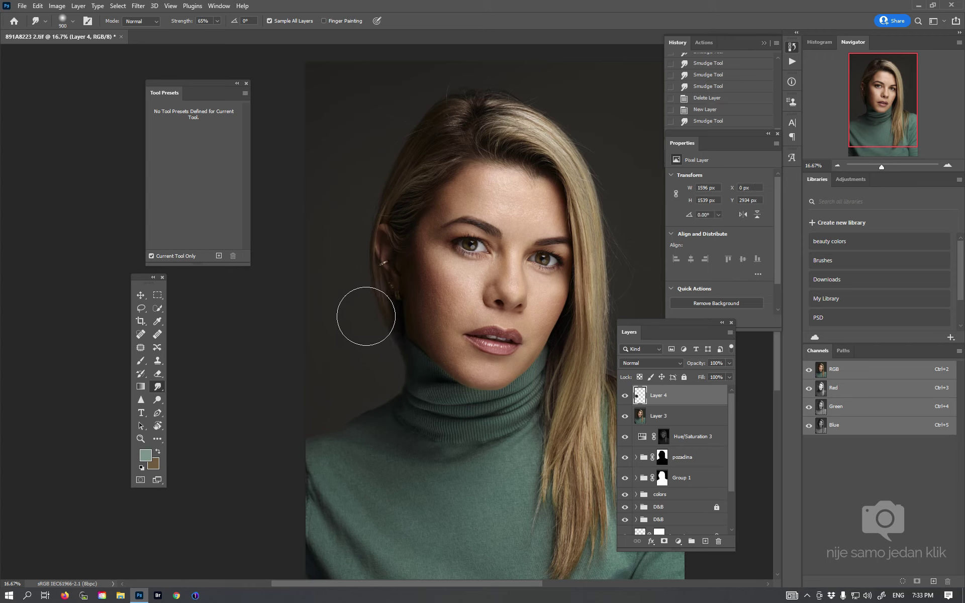
mouse_move(369, 315)
left_mouse_down()
mouse_move(351, 246)
mouse_move(372, 261)
mouse_move(362, 264)
mouse_move(370, 241)
mouse_move(352, 259)
mouse_move(371, 262)
mouse_move(368, 289)
mouse_move(414, 235)
mouse_move(364, 208)
mouse_move(382, 204)
mouse_move(363, 190)
mouse_move(376, 191)
mouse_move(412, 148)
left_mouse_up()
key("bracketright")
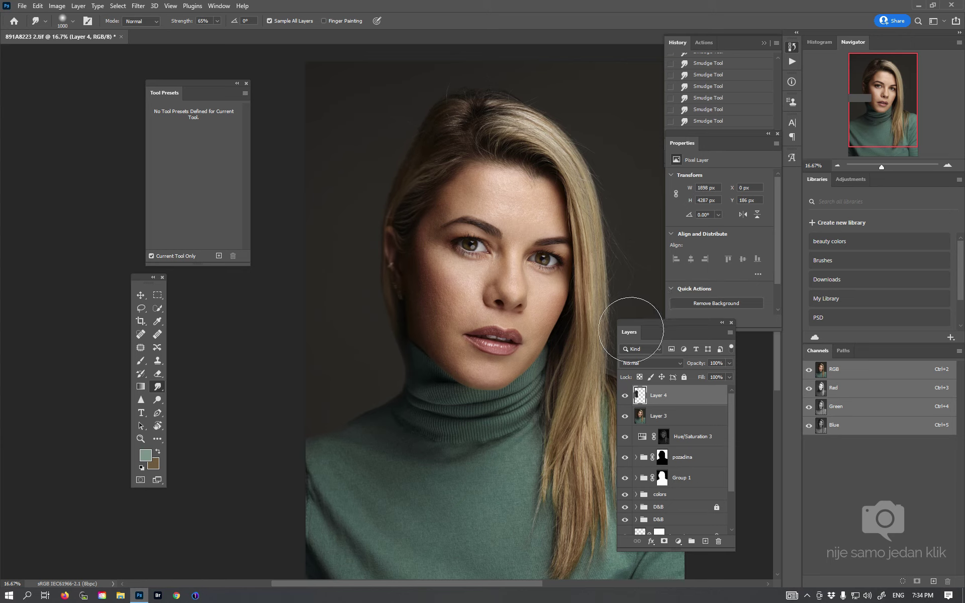
- Smudge the background against the outer edge of the long hair above the shoulder, enlarging the brush to 1100 px
left_click_drag(635, 335, 707, 343)
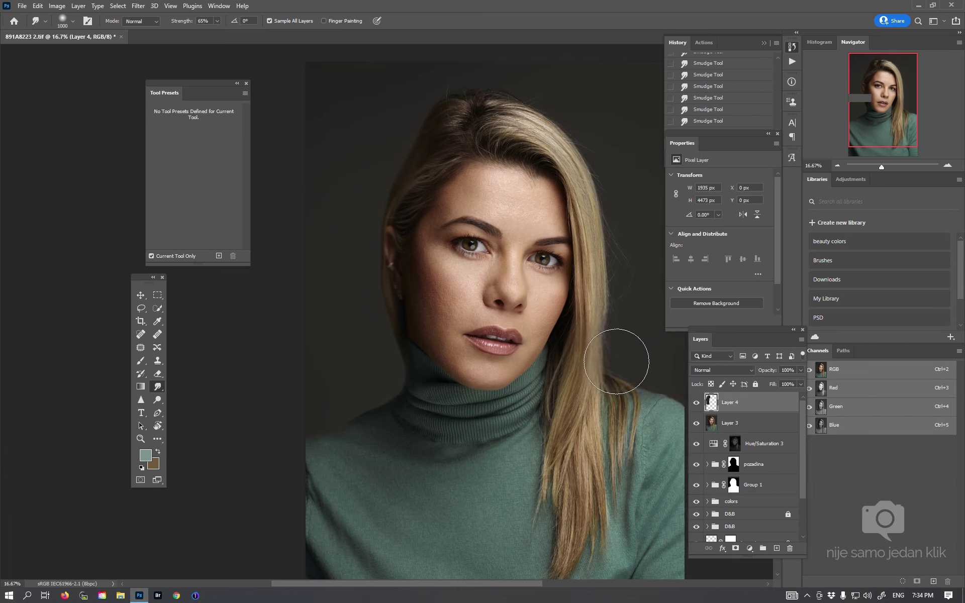
mouse_move(629, 350)
left_mouse_down()
mouse_move(644, 345)
mouse_move(632, 340)
mouse_move(624, 353)
left_mouse_up()
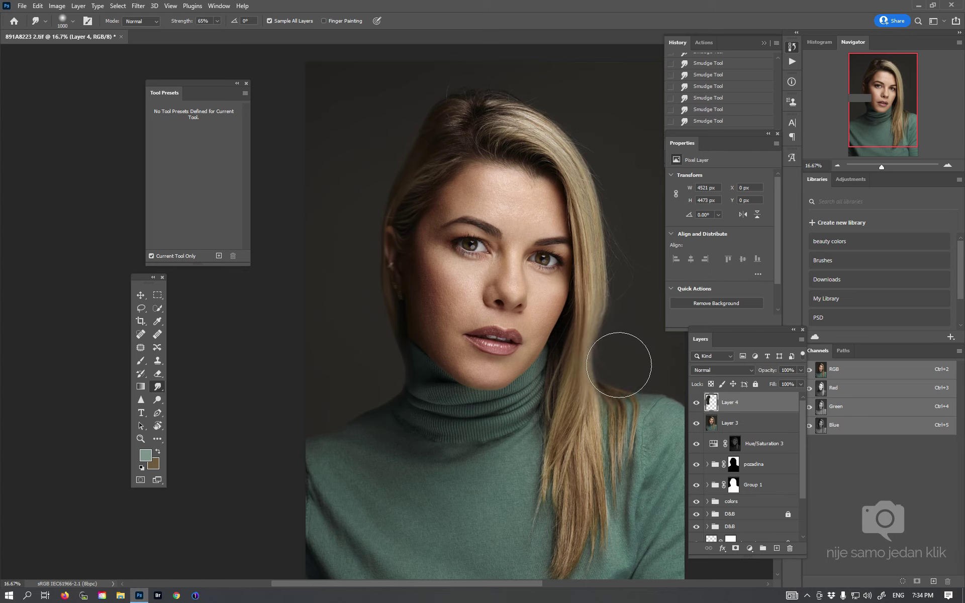
key("bracketright")
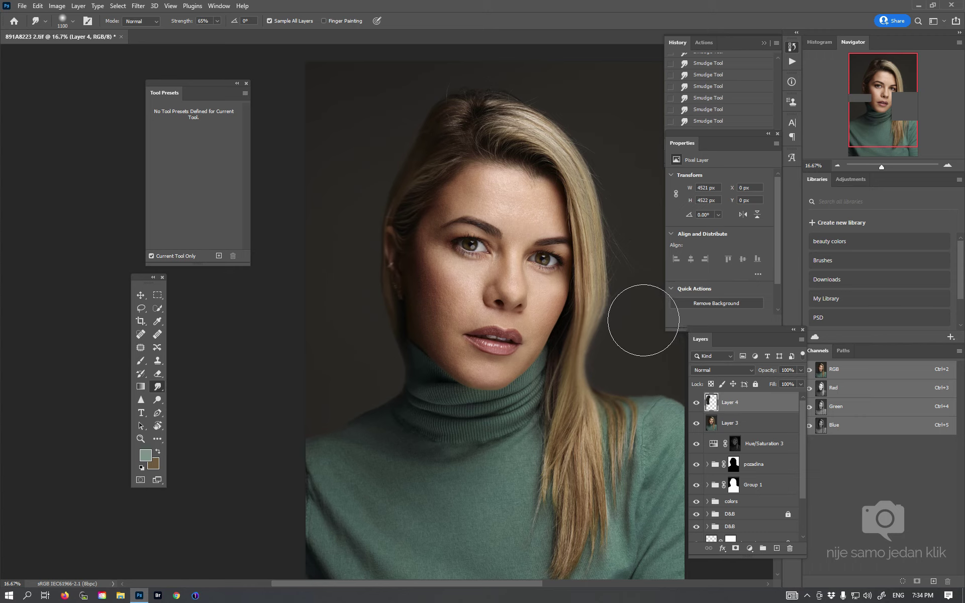
left_click_drag(643, 320, 618, 322)
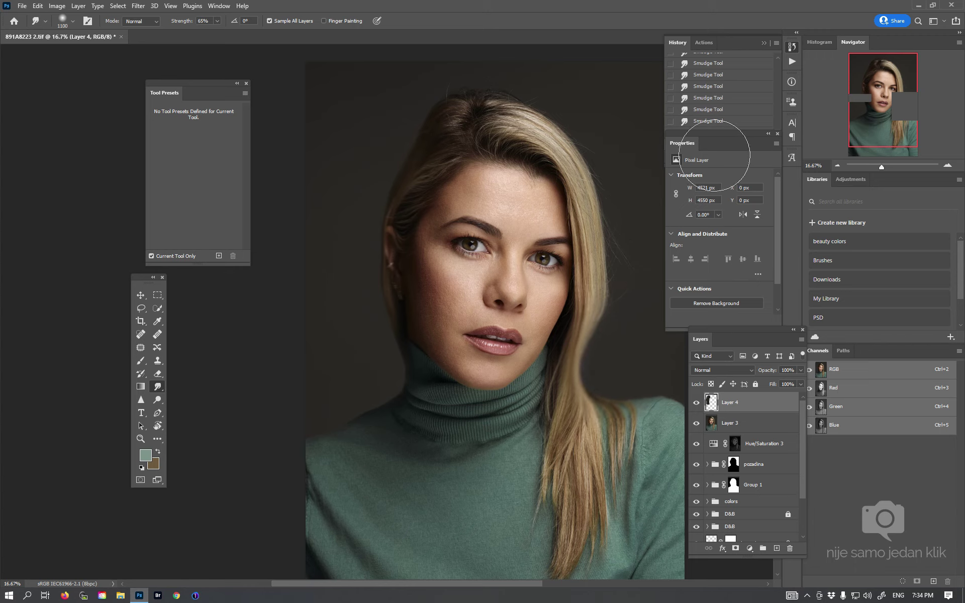
left_click_drag(625, 269, 621, 291)
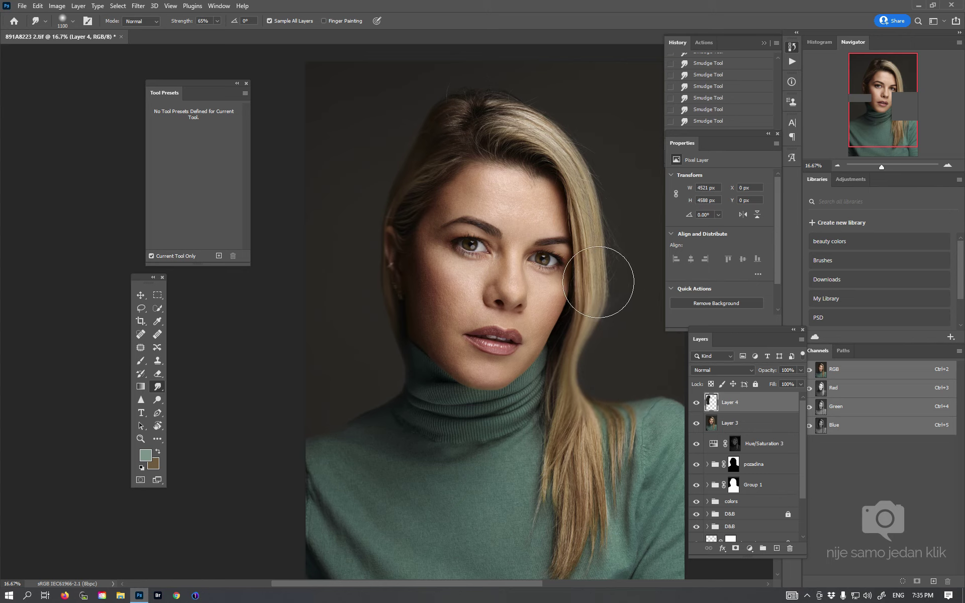
mouse_move(598, 282)
left_mouse_down()
mouse_move(620, 290)
mouse_move(599, 302)
left_mouse_up()
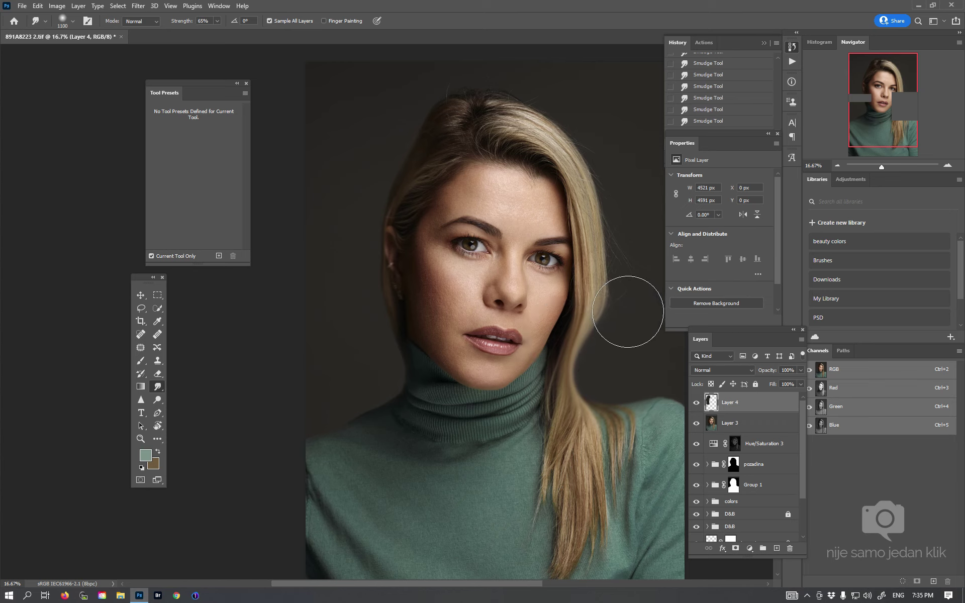
left_click_drag(628, 312, 625, 291)
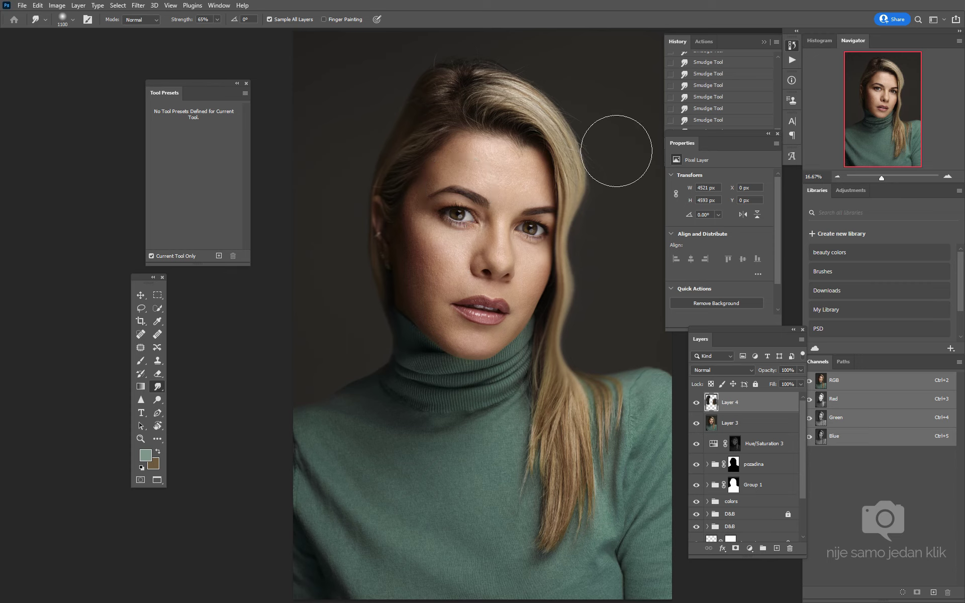
- Set the Smudge strength to 45% and push the background into the upper outline of the long-hair side
left_click(217, 19)
left_click_drag(210, 31, 209, 31)
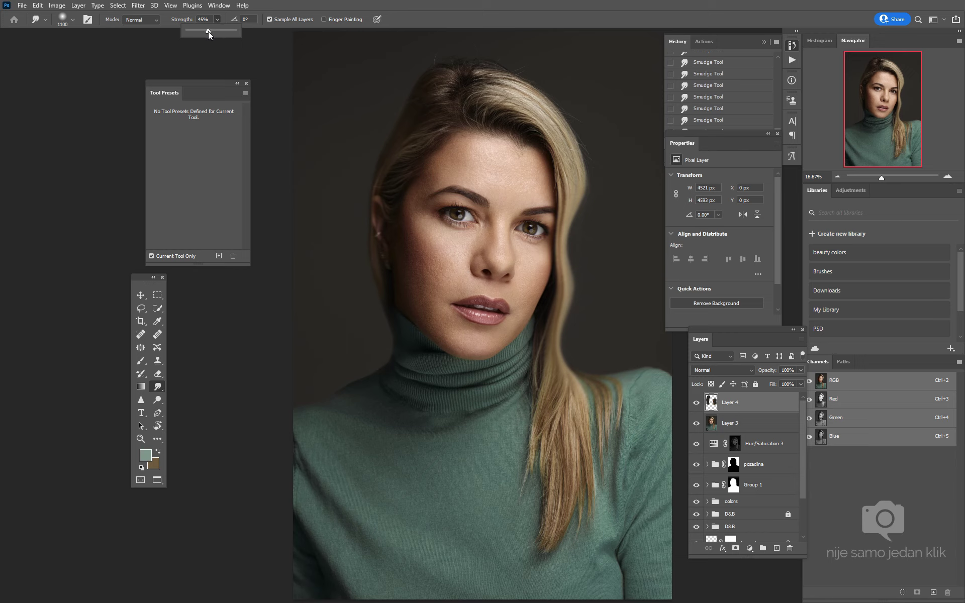
left_click(603, 164)
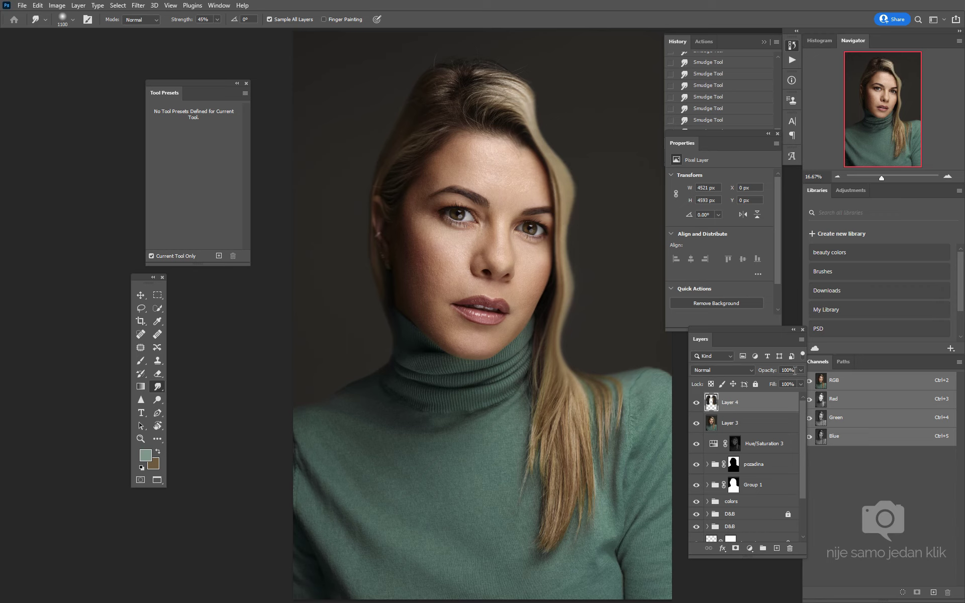
- Hide Layer 4 with a black layer mask and choose the Brush tool in the standard screen mode
left_click(735, 549, "alt")
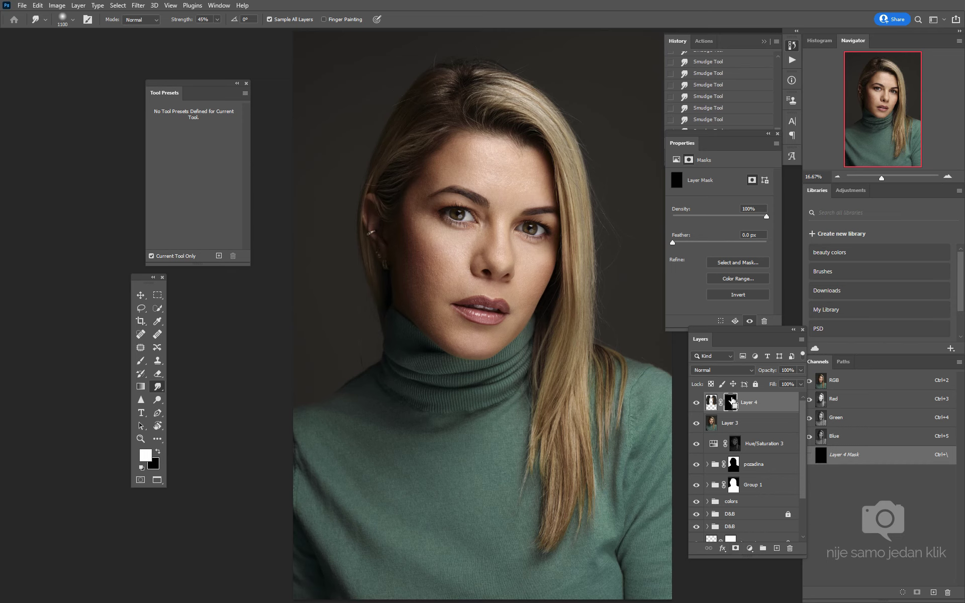
left_click(141, 360)
key("f")
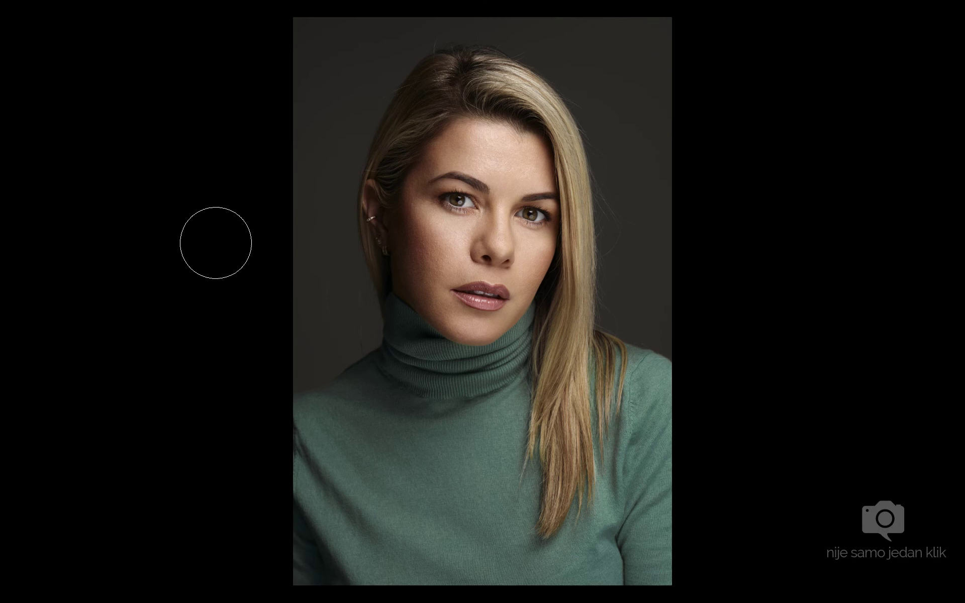
key("f")
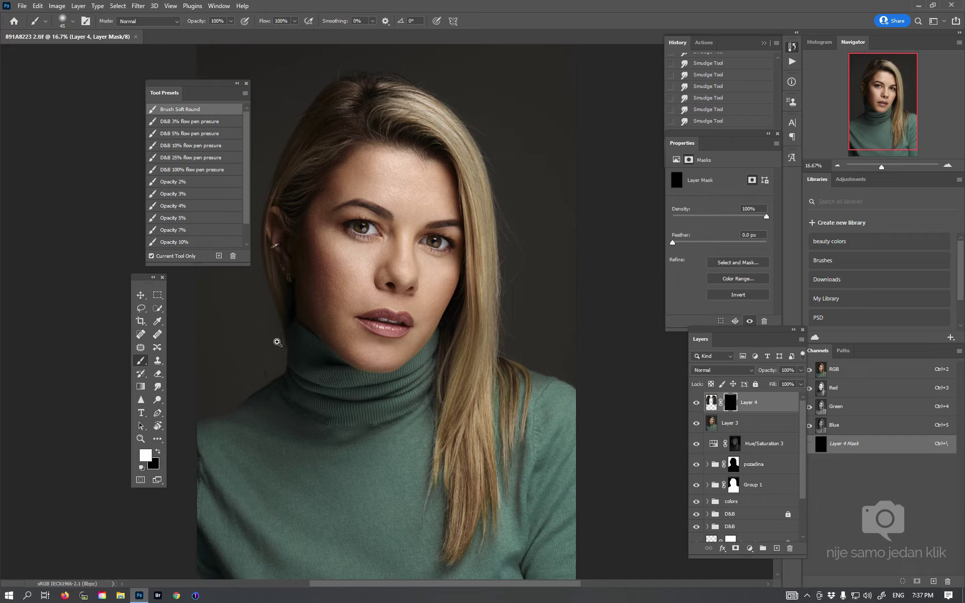
- Paint white on the Layer 4 mask in the background beside the turtleneck collar, enlarging the brush to 80 px
scroll(317, 297, "up", 4)
left_click_drag(319, 297, 442, 233)
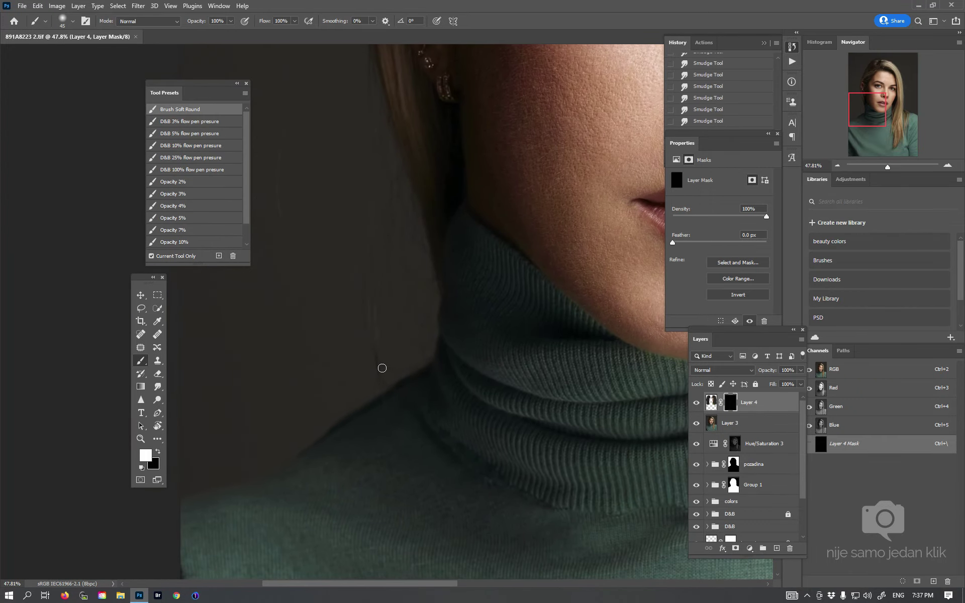
left_click_drag(401, 357, 400, 319)
key("bracketright")
key("bracketright")
key("bracketright")
key("bracketright")
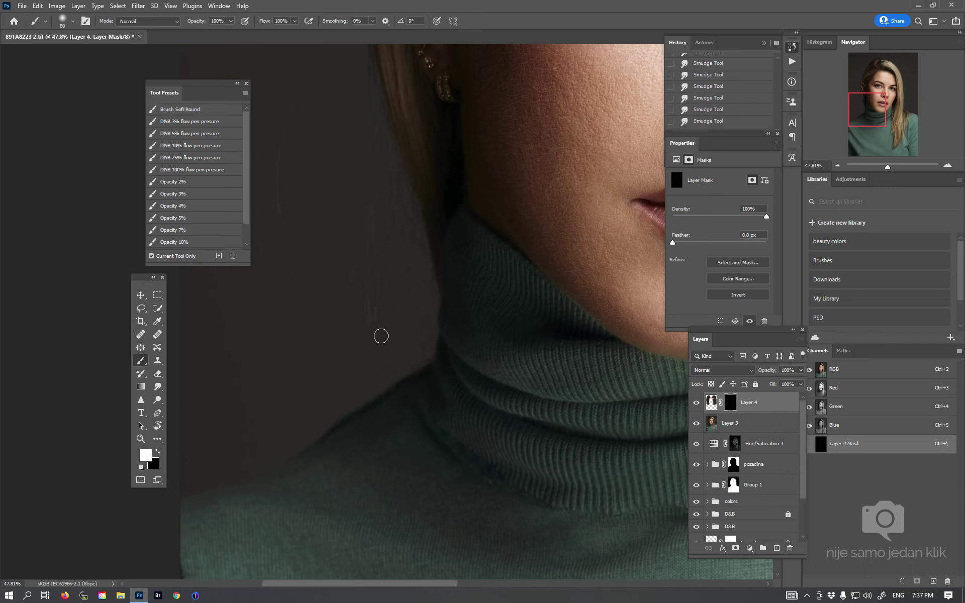
left_click(375, 276)
- Reveal Layer 4 over the stray hairs between the collar and the lower ear-side hair, varying the brush size around 80 px
key("bracketright")
key("bracketright")
key("bracketright")
key("bracketright")
key("bracketright")
left_click(387, 243)
key("bracketleft")
key("bracketleft")
key("bracketleft")
key("bracketleft")
key("bracketleft")
key("bracketleft")
key("bracketleft")
key("bracketleft")
mouse_move(412, 234)
left_mouse_down()
mouse_move(411, 224)
mouse_move(427, 327)
left_mouse_up()
key("bracketright")
key("bracketright")
key("bracketright")
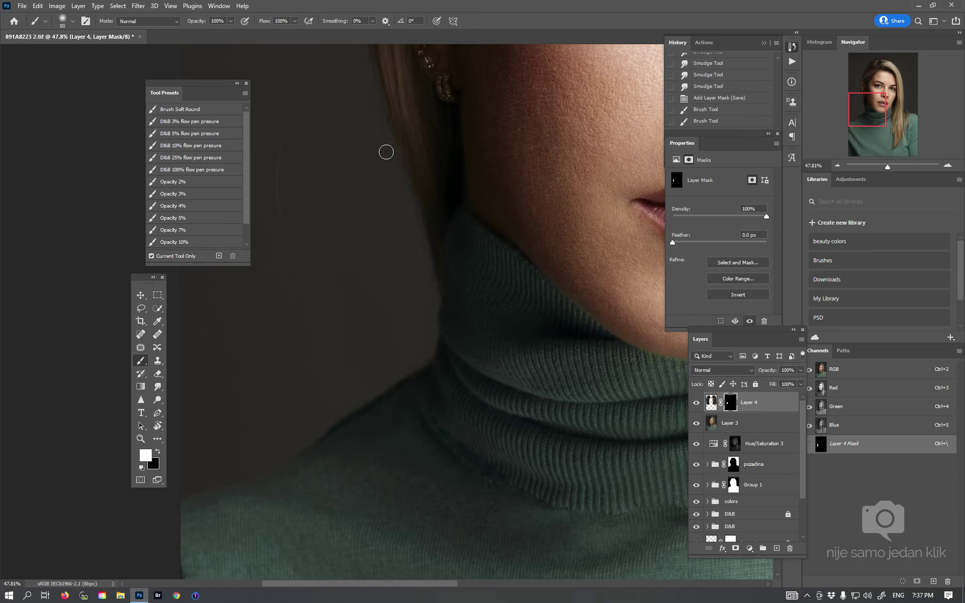
left_click_drag(402, 194, 399, 181)
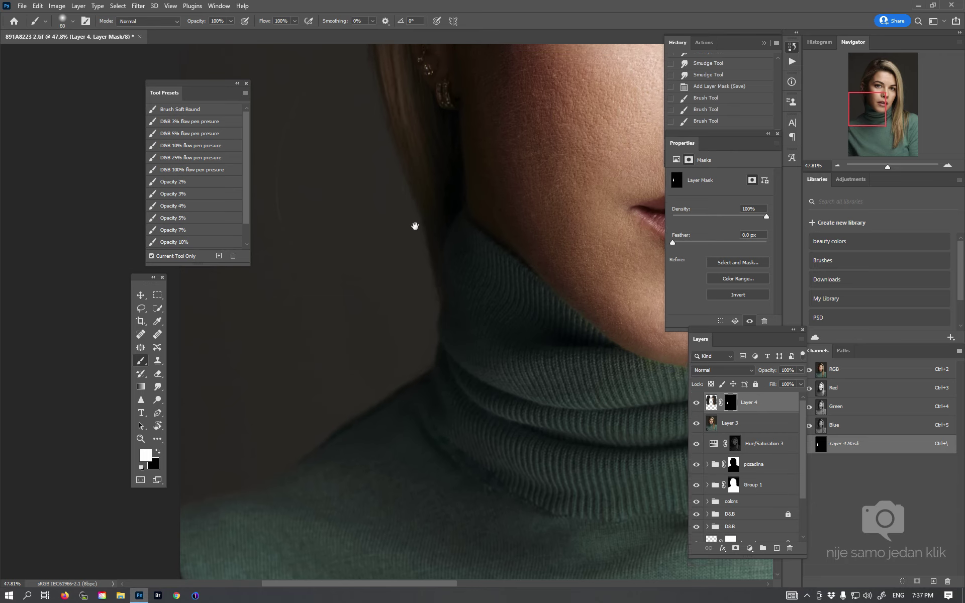
- Paint the Layer 4 mask along the hair outline beside the ear and earrings with a 45 px brush
left_click_drag(414, 222, 451, 362)
left_click(402, 263)
key("bracketleft")
key("bracketleft")
key("bracketleft")
left_click_drag(394, 129, 399, 74)
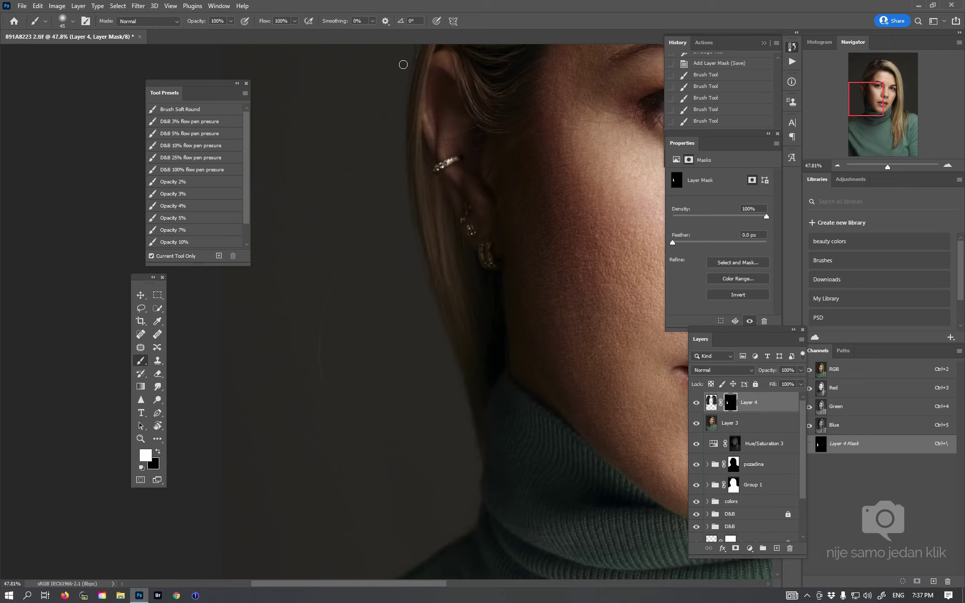
left_click_drag(376, 185, 398, 93)
- Enlarge the brush and reveal Layer 4 over the loose hairs in the background beside the ear-side hair
key("bracketright")
key("bracketright")
key("bracketright")
left_click_drag(337, 360, 343, 276)
- Paint the Layer 4 mask along the hair outline from the ear up toward the crown with a 45 to 60 px brush
left_click_drag(381, 190, 384, 345)
key("bracketleft")
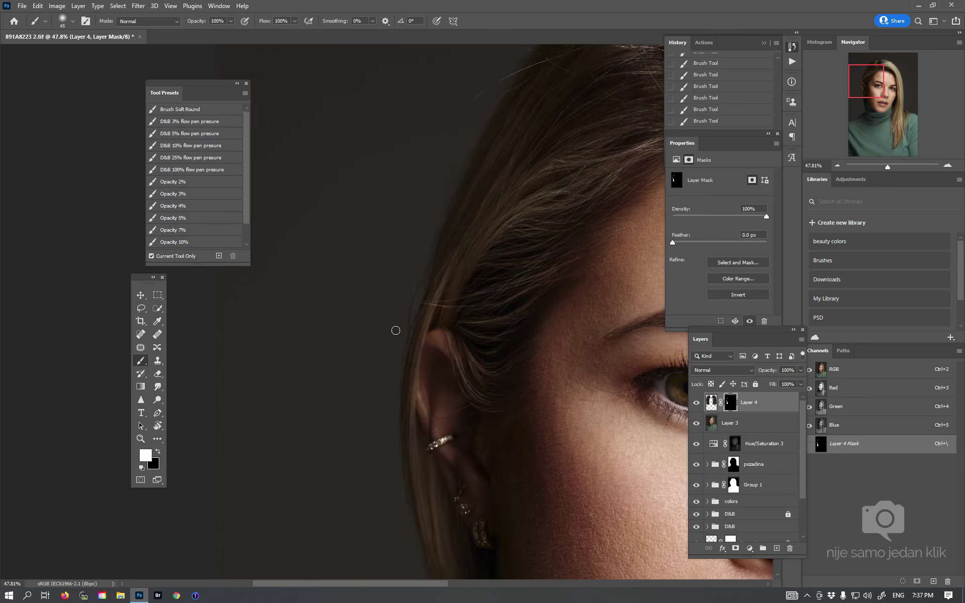
mouse_move(426, 176)
left_mouse_down()
mouse_move(427, 243)
mouse_move(401, 274)
left_mouse_up()
key("bracketright")
key("bracketright")
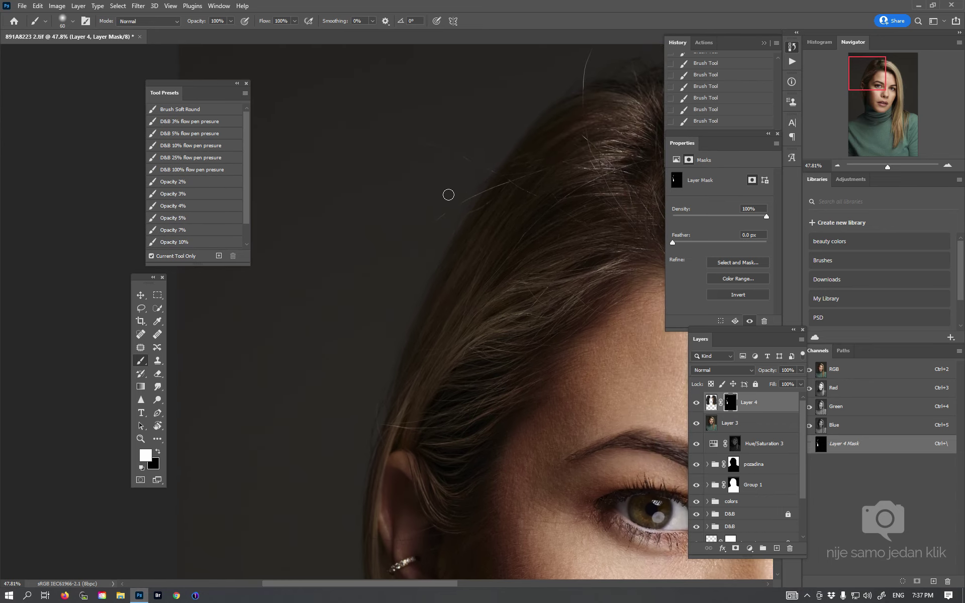
key("bracketleft")
- Reveal Layer 4 over the stray hairs on the outer long-hair edge at eye level with a 50 px brush
left_click_drag(649, 483, 9, 188)
key("bracketright")
mouse_move(421, 281)
left_mouse_down()
mouse_move(414, 202)
mouse_move(457, 301)
left_mouse_up()
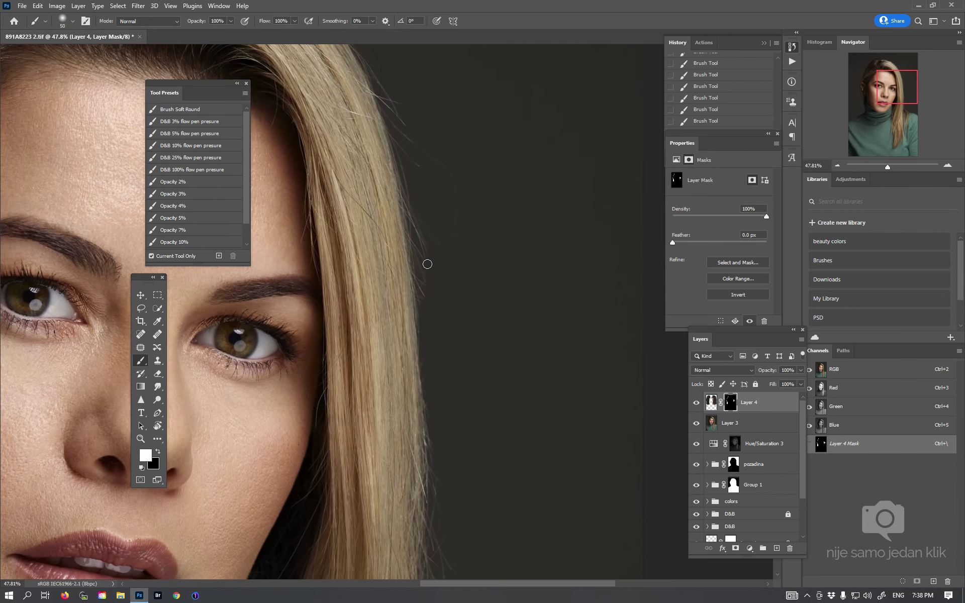
key("bracketleft")
key("bracketleft")
left_click_drag(440, 212, 458, 292)
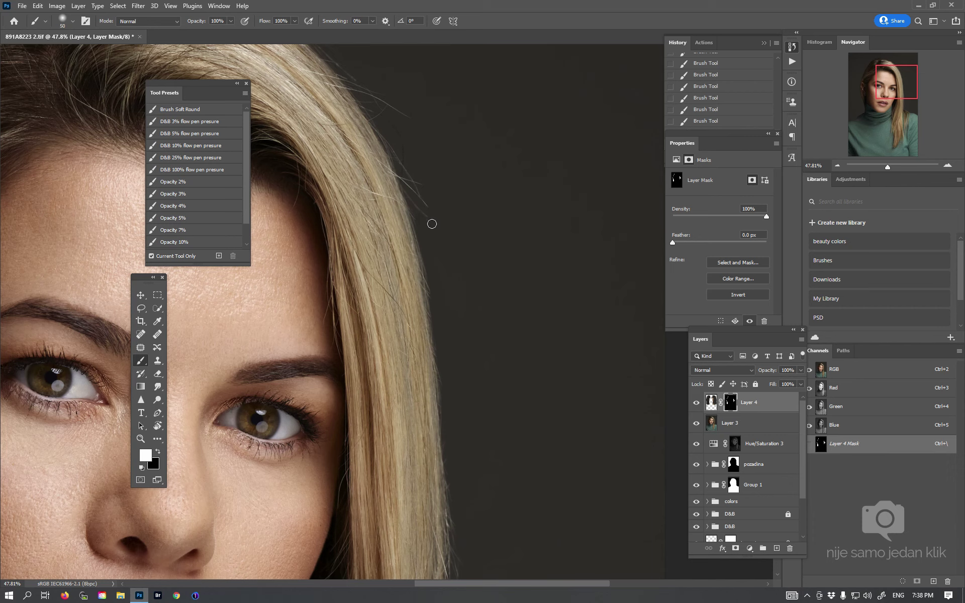
- Paint the Layer 4 mask over the flyaway hairs along the upper curve of the long-hair side with a 60 px brush
key("bracketright")
left_click_drag(404, 112, 440, 166)
key("bracketright")
key("bracketright")
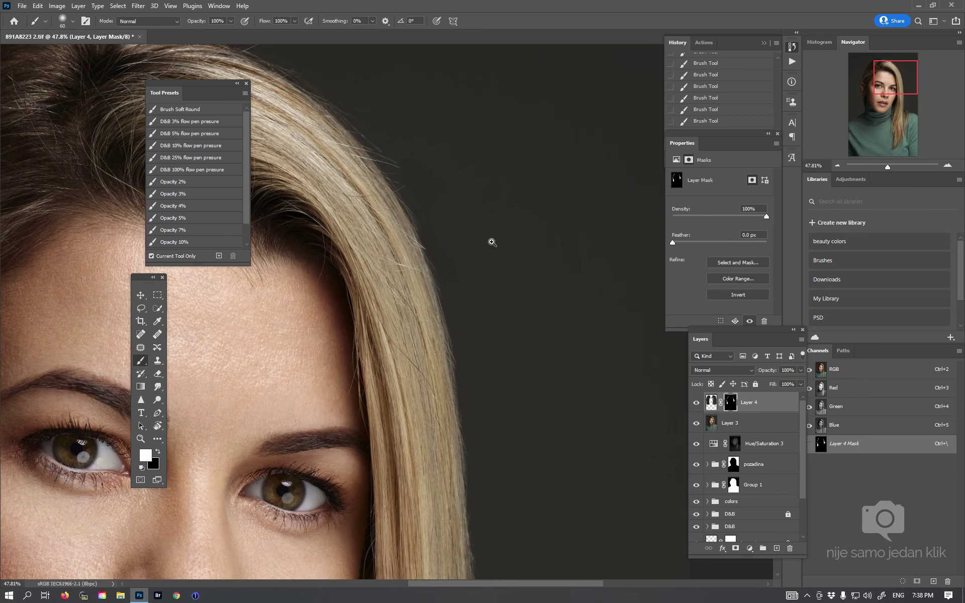
- Paint the Layer 4 mask beside the long hair down to the shoulder, adjusting the brush from 100 px to 40 px
scroll(452, 280, "down", 5)
scroll(455, 274, "up", 2)
scroll(455, 274, "up", 2)
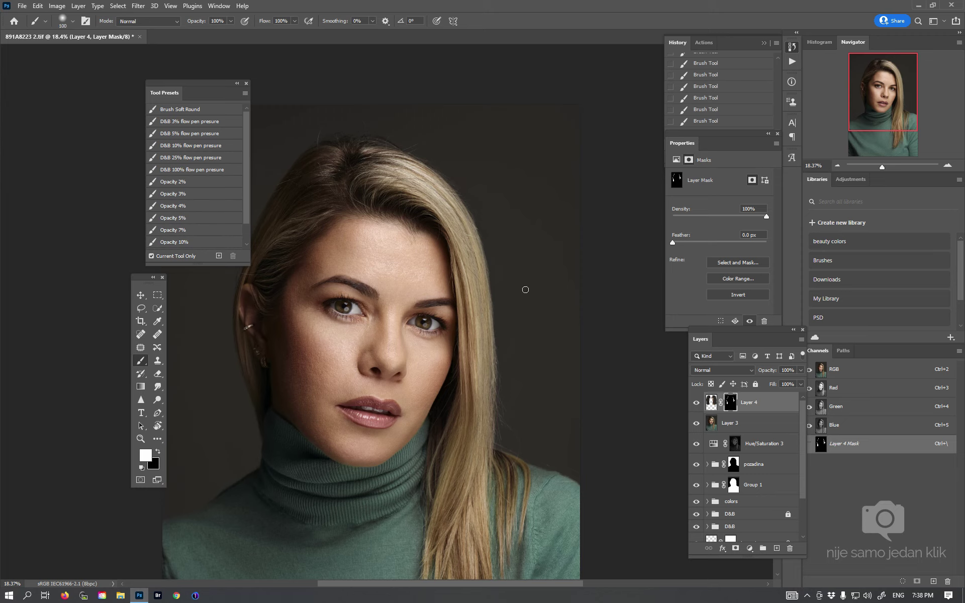
key("bracketright")
key("bracketright")
left_click_drag(513, 386, 500, 184)
key("bracketleft")
key("bracketleft")
key("bracketleft")
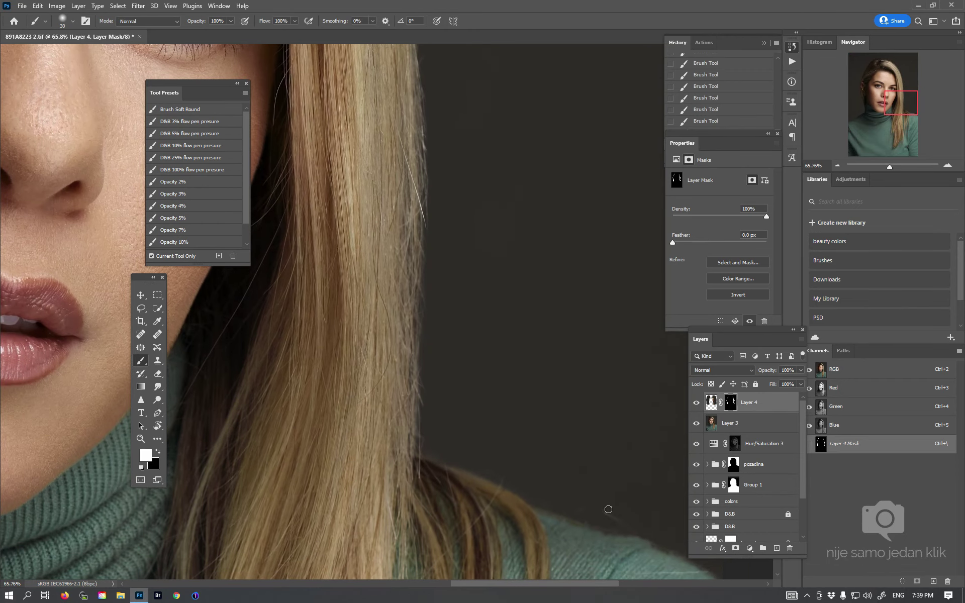
key("bracketright")
- Refine the Layer 4 mask along the outer long-hair edge from cheek to forehead level with a 15 px brush
scroll(493, 377, "up", 5)
scroll(508, 352, "up", 5)
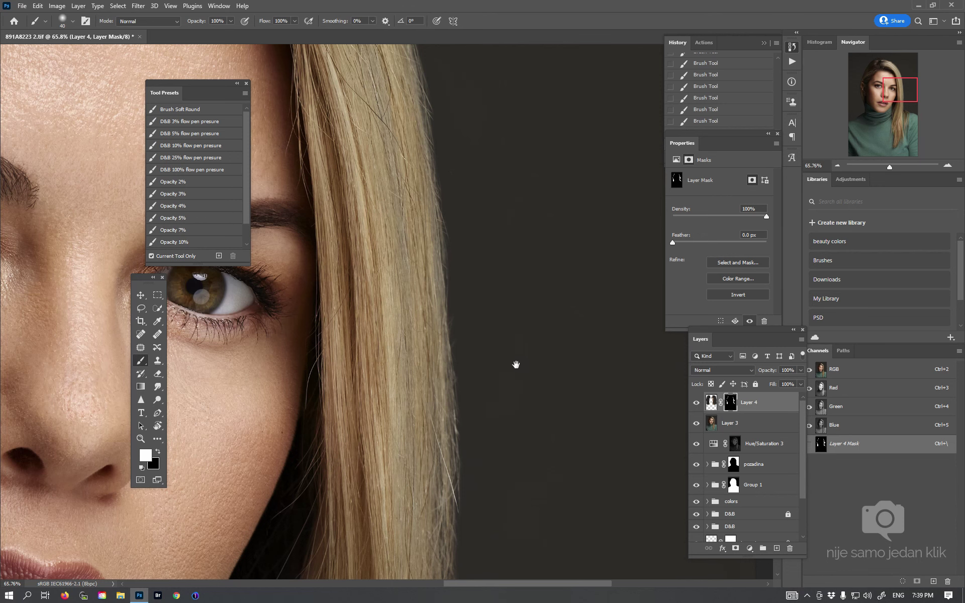
scroll(516, 362, "up", 3)
key("bracketright")
key("bracketright")
key("bracketright")
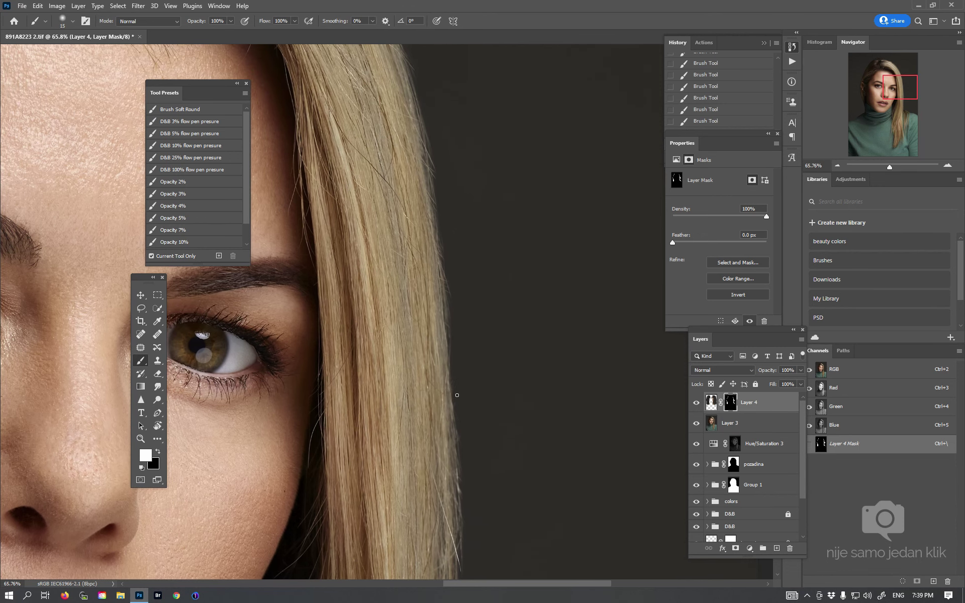
scroll(485, 278, "up", 5)
scroll(500, 369, "up", 3)
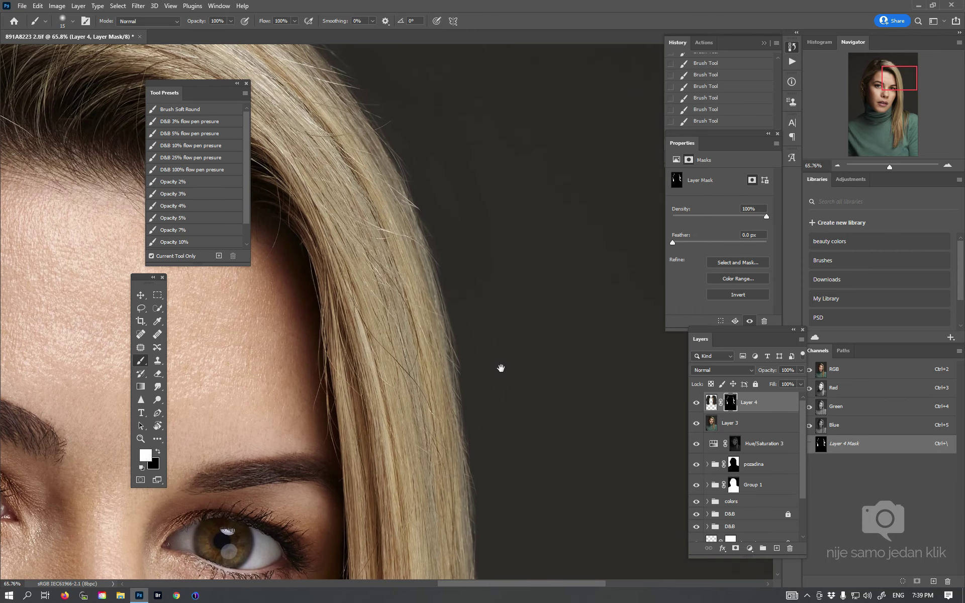
- Reveal Layer 4 in the background outside the upper long-hair curve, enlarging the brush to 400 px
key("bracketright")
key("bracketright")
key("bracketright")
key("bracketright")
key("bracketright")
key("bracketright")
key("bracketright")
key("bracketright")
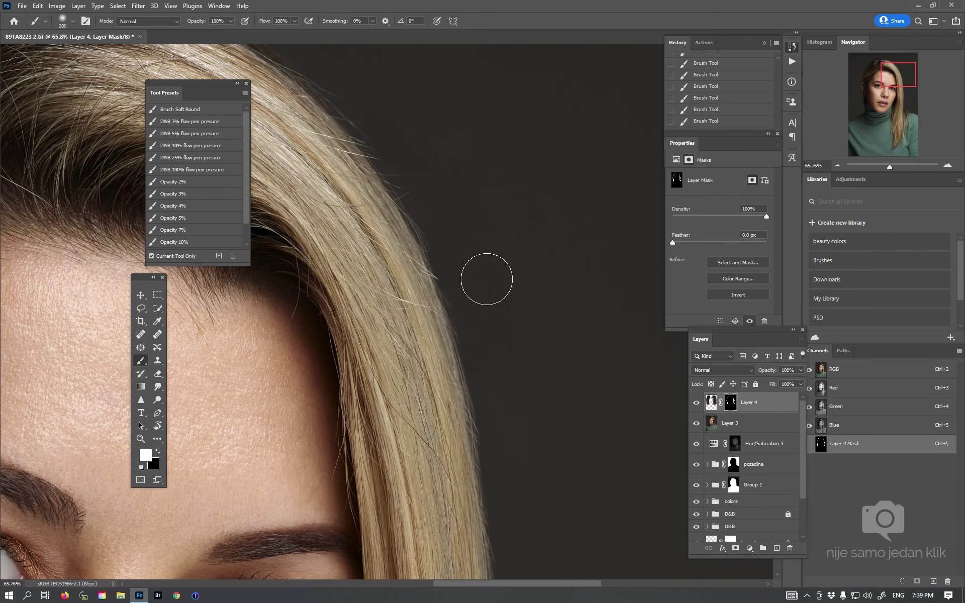
key("bracketright")
key("bracketright")
key("bracketright")
key("ctrl+minus")
key("ctrl+minus")
key("ctrl+minus")
key("ctrl+minus")
key("ctrl+minus")
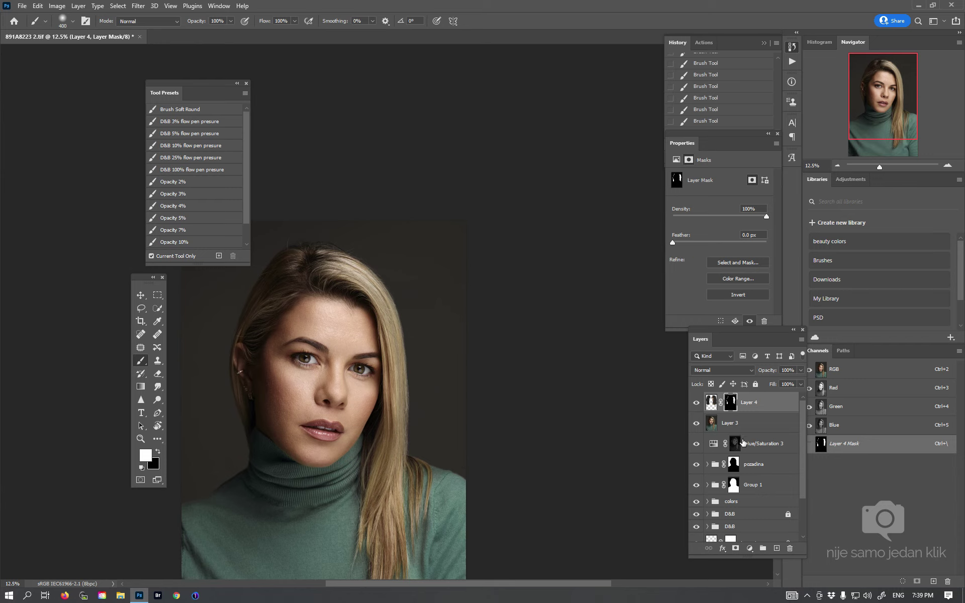
- Move Layer 4 into a new group and copy the posadina group's mask onto that group
left_click(764, 549)
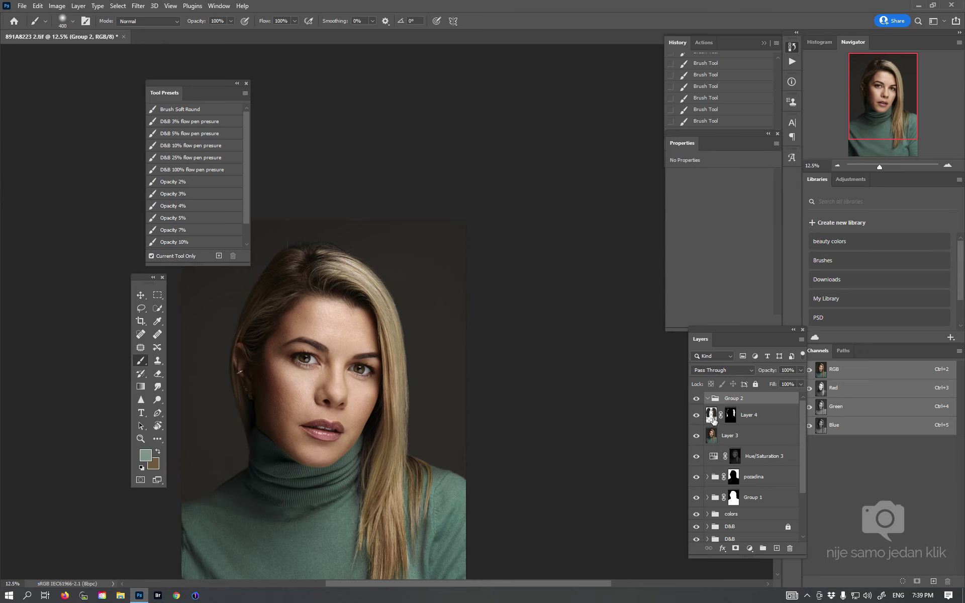
left_click_drag(711, 416, 730, 398)
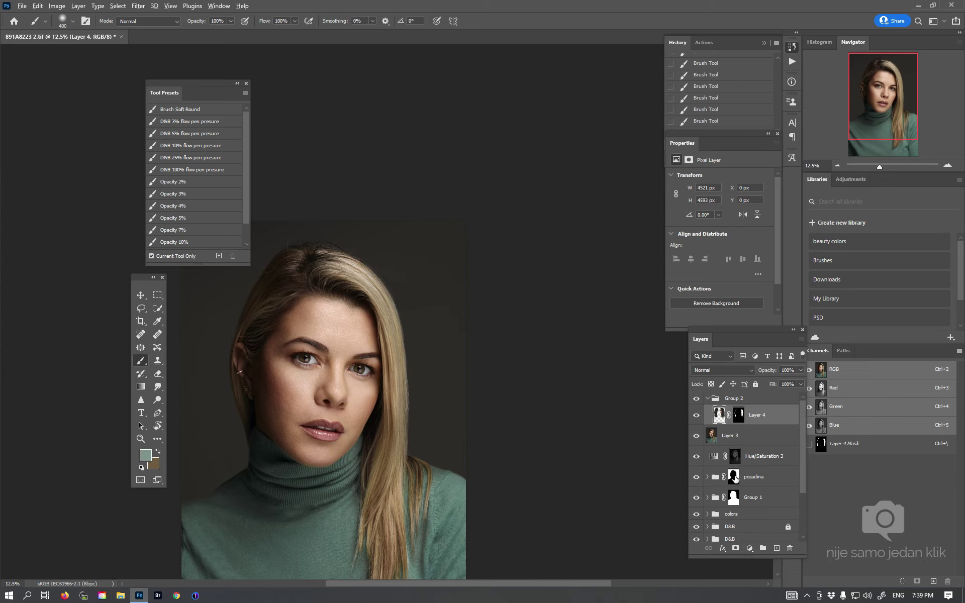
left_click_drag(734, 478, 754, 405)
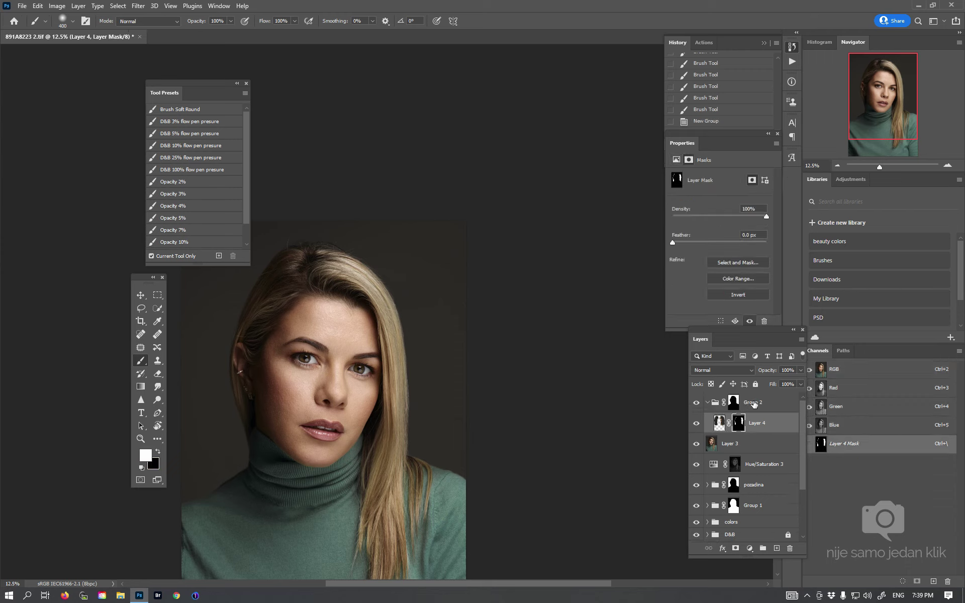
- Select the Layer 4 mask again and paint white over the background beside the ear and neck with a larger brush
left_click(732, 404)
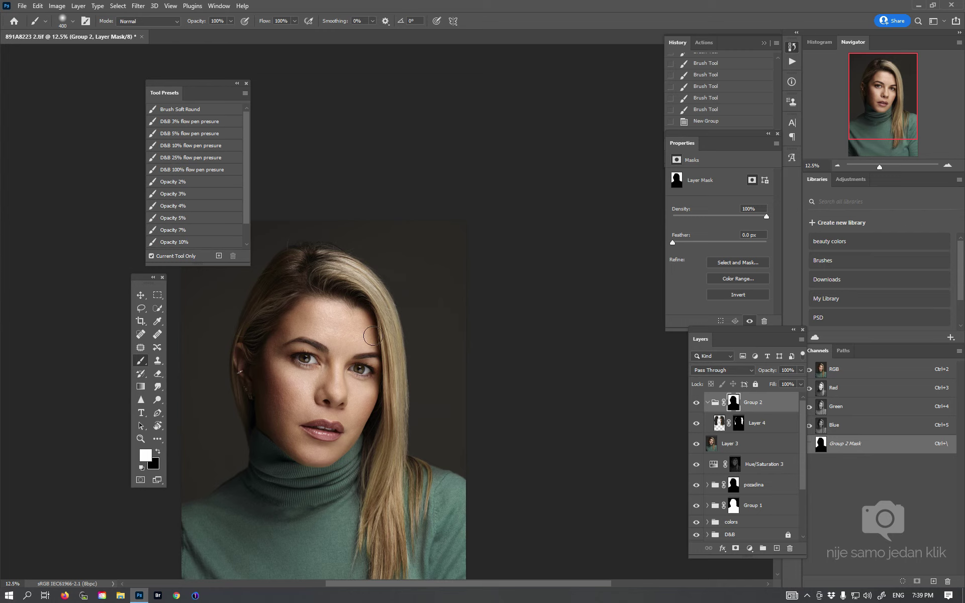
left_click_drag(412, 391, 574, 420)
left_click(747, 424)
mouse_move(427, 442)
left_mouse_down()
mouse_move(454, 399)
mouse_move(457, 413)
mouse_move(500, 306)
left_mouse_up()
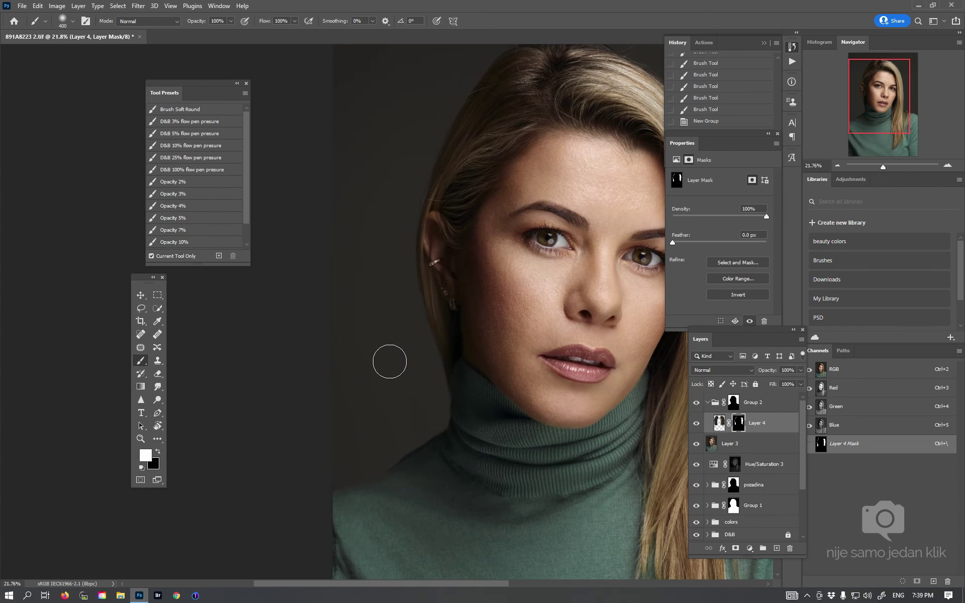
key("ctrl+bracketright")
key("bracketright")
left_click_drag(388, 252, 392, 366)
mouse_move(396, 228)
left_mouse_down()
mouse_move(437, 192)
mouse_move(390, 247)
left_mouse_up()
- Enlarge the brush to 700 px and reveal Layer 4 in the background beside the long hair
mouse_move(567, 268)
left_mouse_down()
mouse_move(500, 259)
mouse_move(456, 239)
left_mouse_up()
key("bracketright")
key("bracketright")
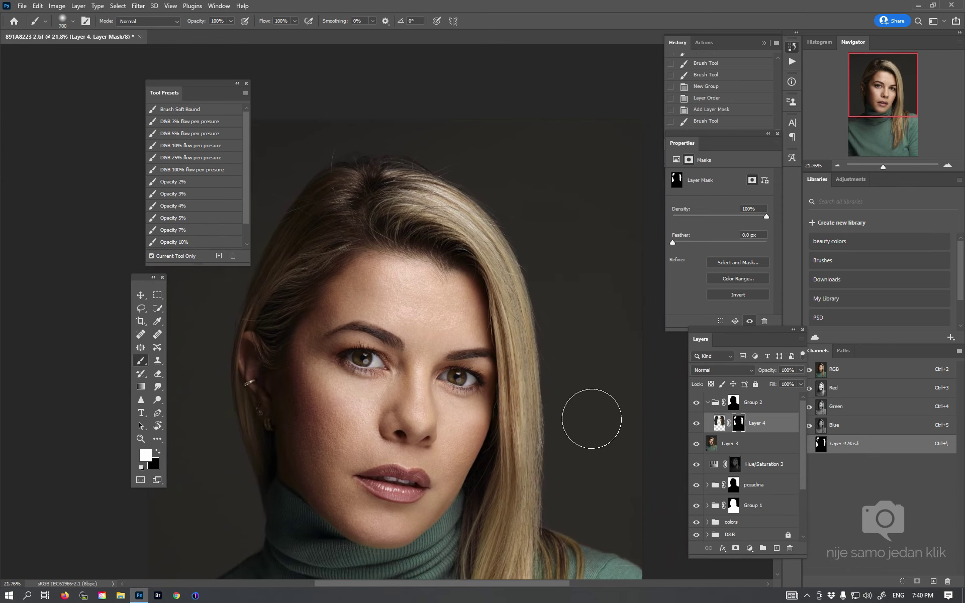
left_click_drag(581, 430, 586, 478)
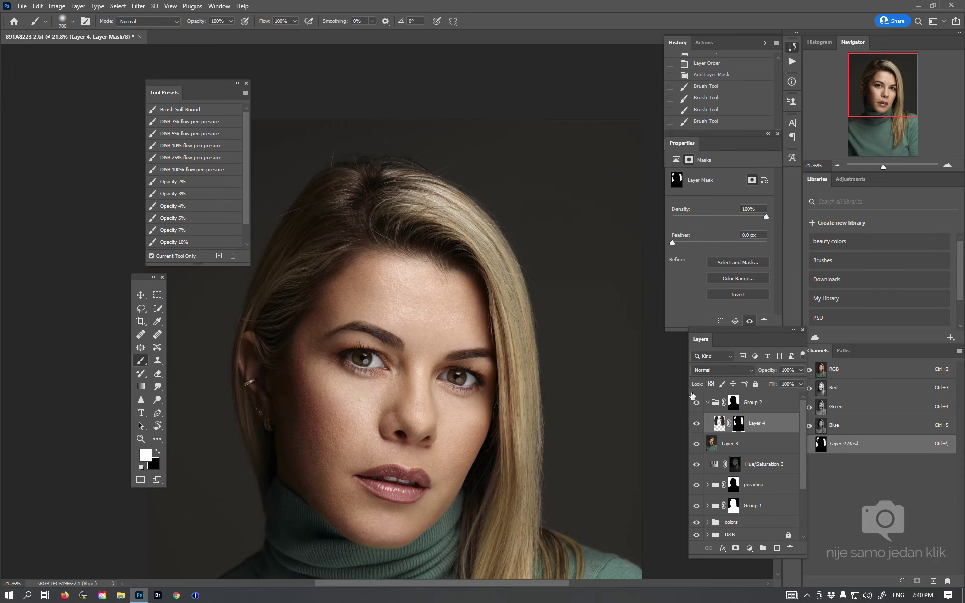
- Compare the whole portrait with Layer 4 hidden and shown, and save the document
scroll(538, 296, "down", 5)
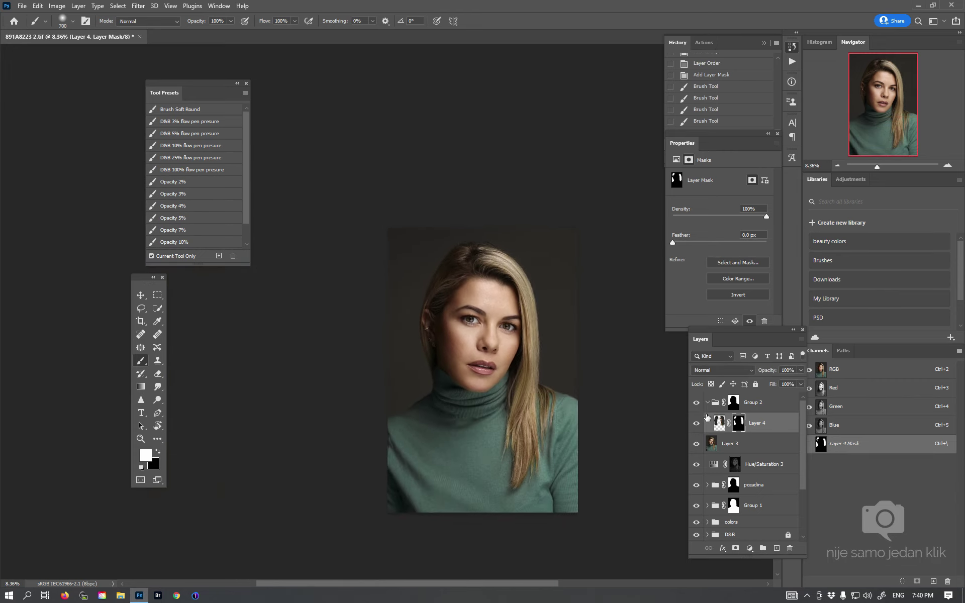
left_click(697, 423)
left_click(697, 425)
left_click(697, 424)
left_click(697, 423)
key("ctrl+s")
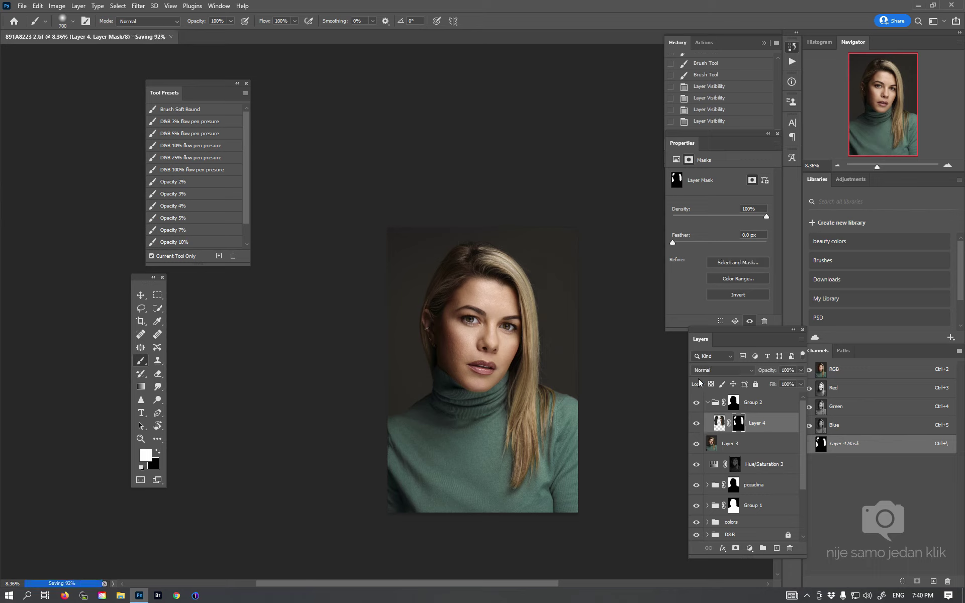
- Open the Layer 4 image, not its mask, in the Camera Raw Filter and preview the background at 100%
left_click_drag(575, 334, 684, 264)
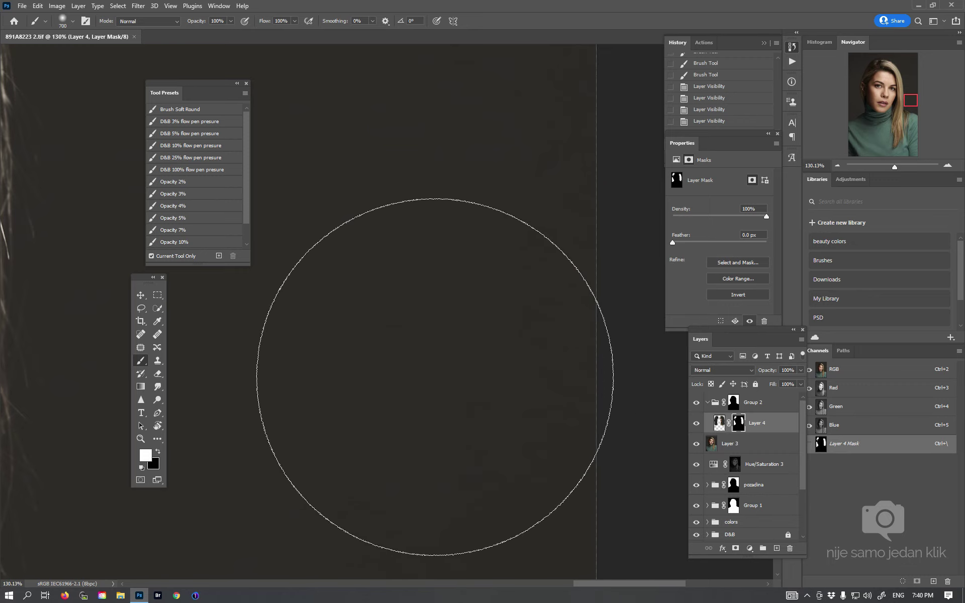
left_click_drag(580, 351, 647, 332)
left_click(719, 423)
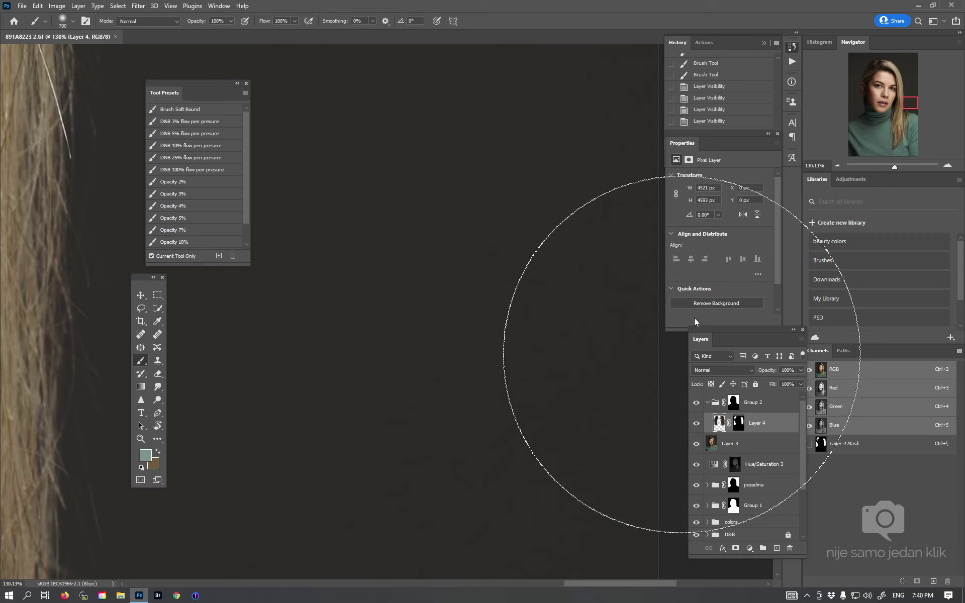
left_click(137, 6)
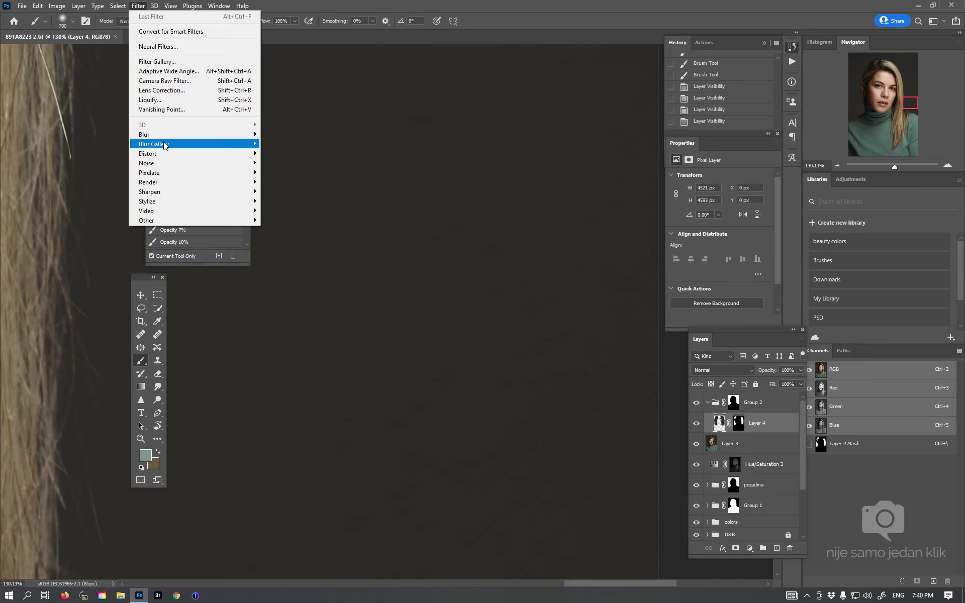
left_click(168, 82)
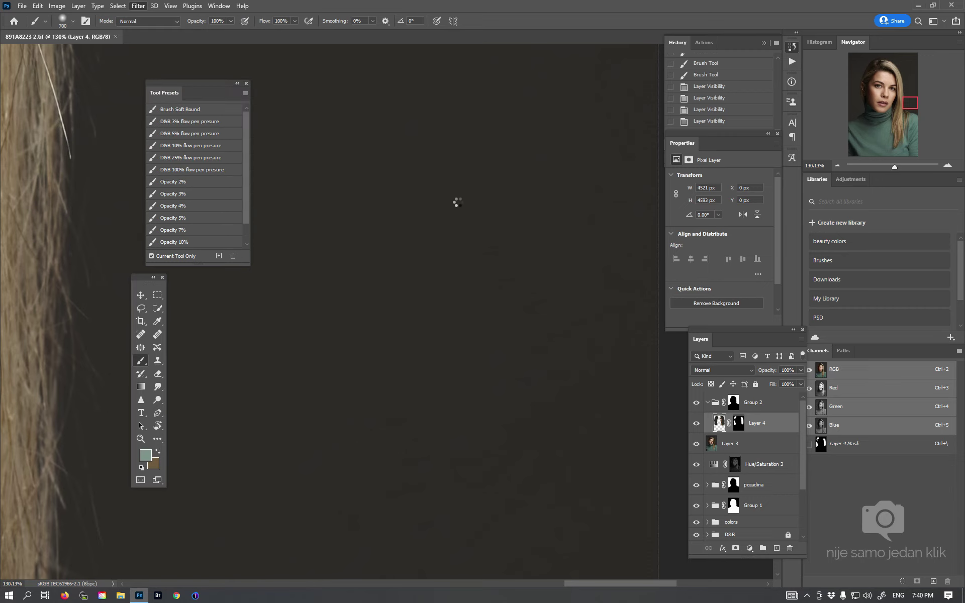
left_click(538, 270)
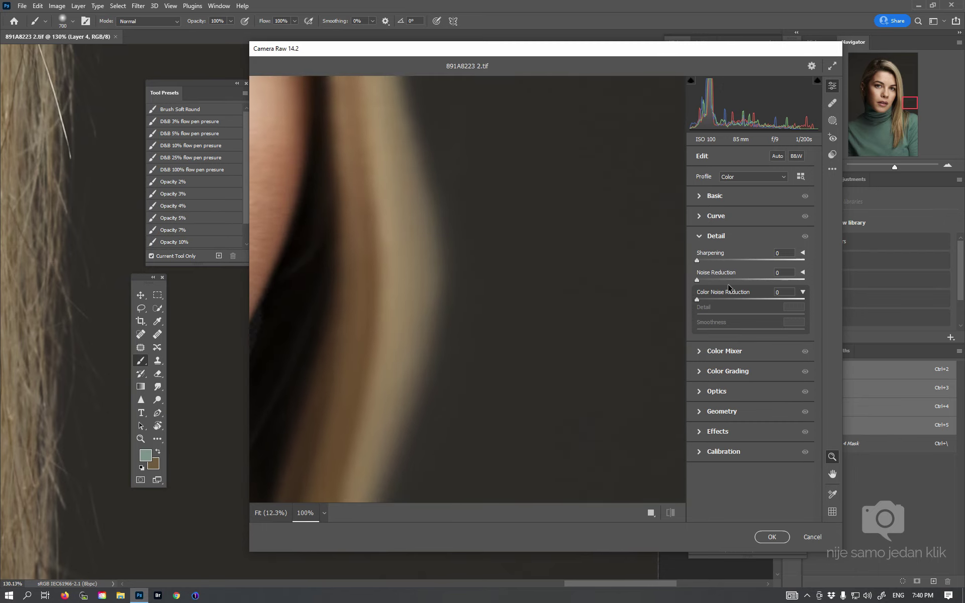
- Add grain of 13 with size 25 and roughness 50, compare it with the original background, and apply the filter to Layer 4
left_click(700, 237)
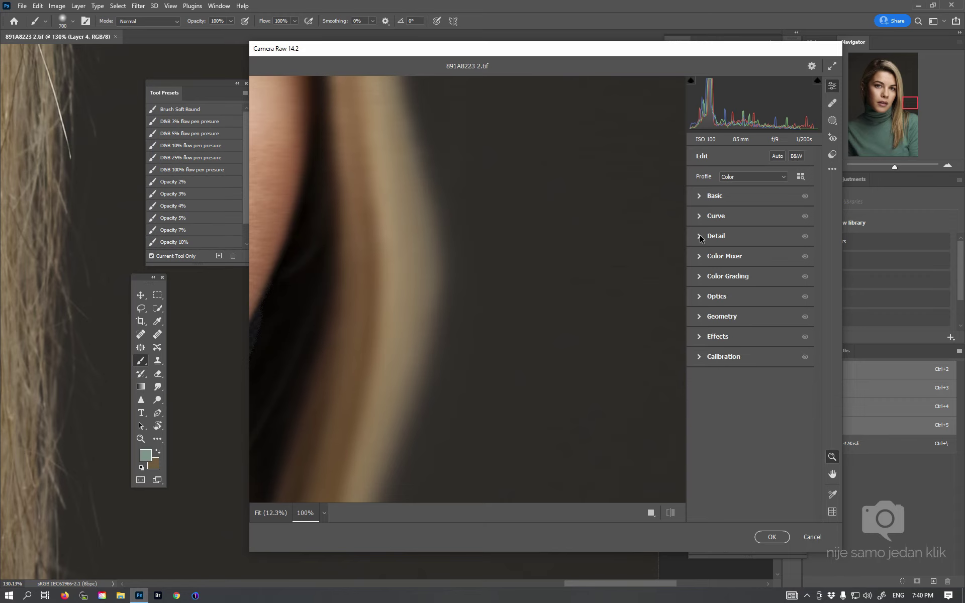
left_click(701, 338)
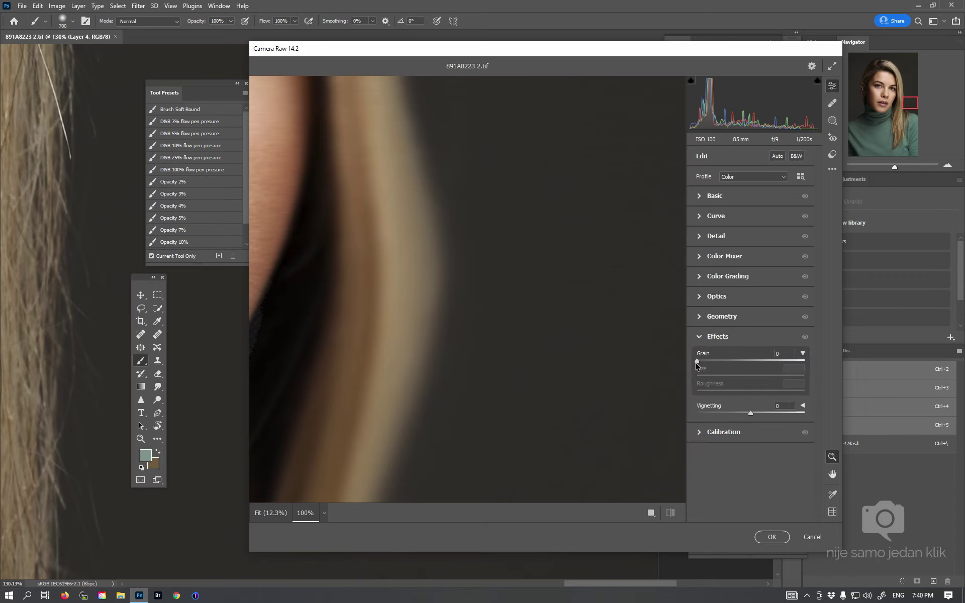
left_click_drag(698, 361, 705, 361)
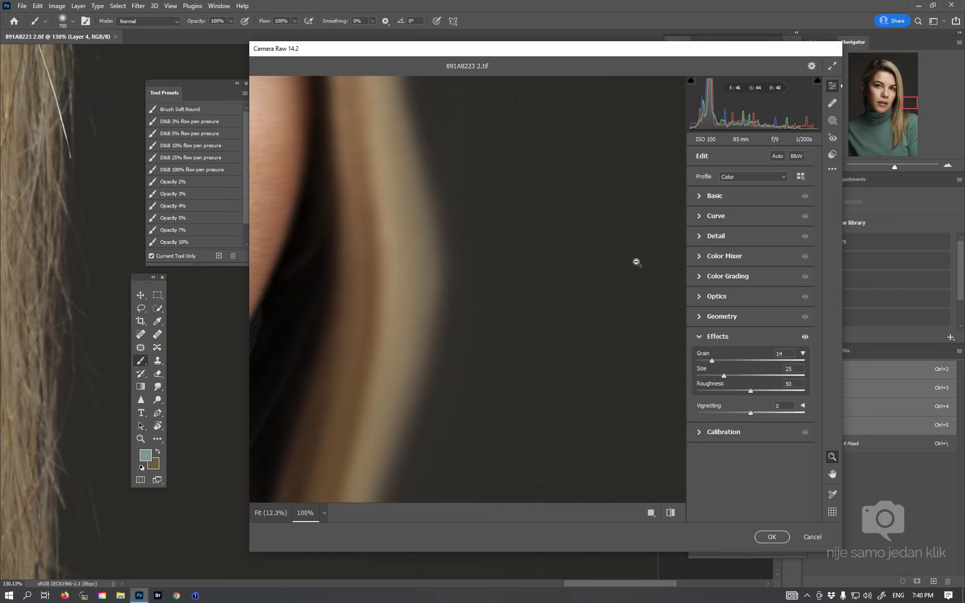
key("space")
left_click_drag(617, 263, 206, 229)
left_click_drag(523, 45, 532, 118)
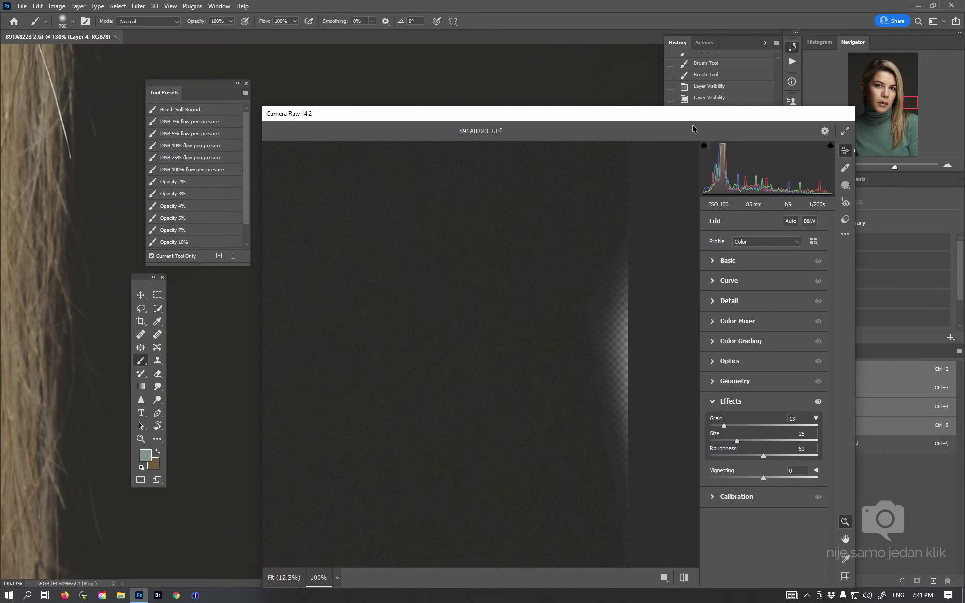
left_click_drag(706, 116, 692, 26)
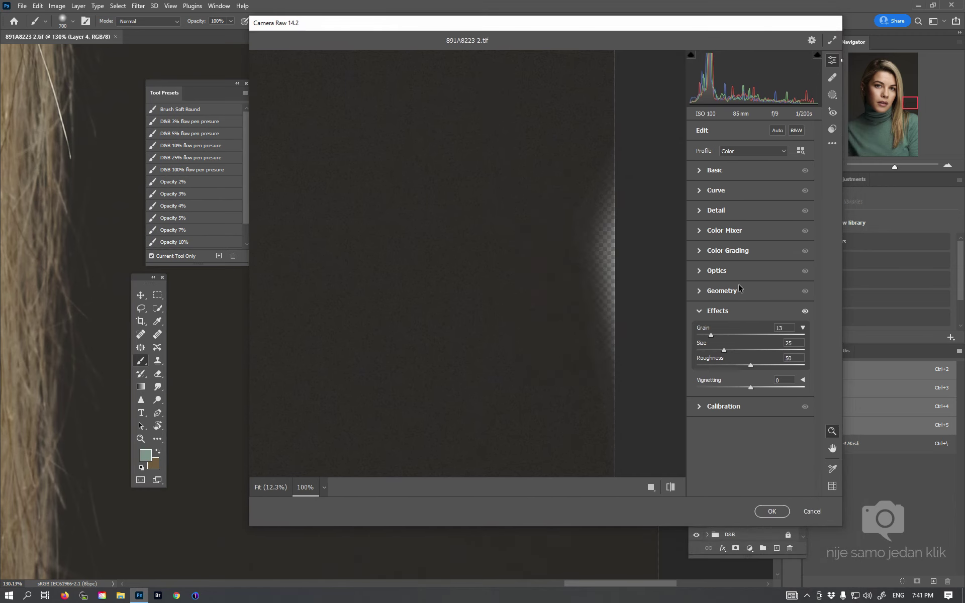
left_click(771, 512)
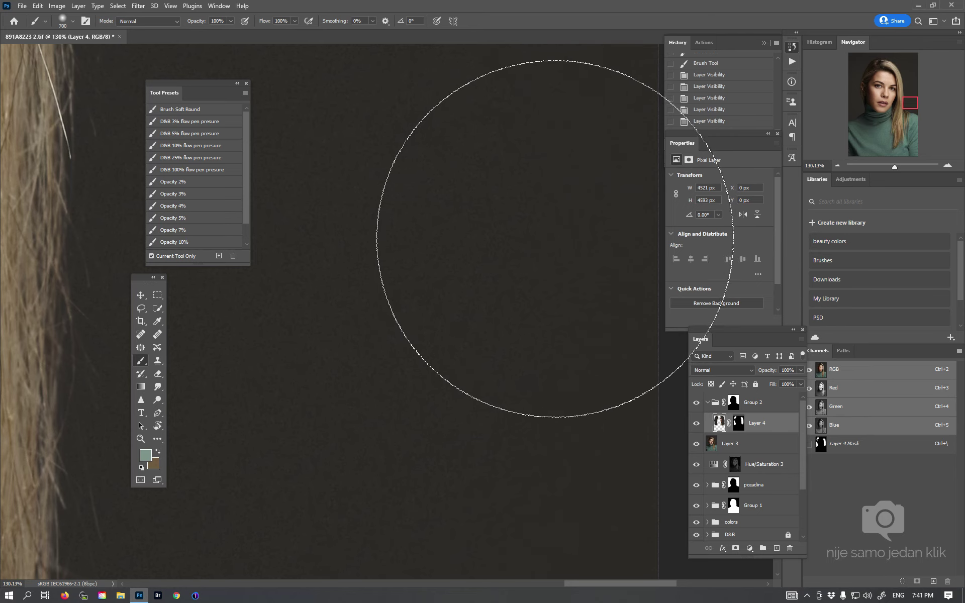
- Fade the Camera Raw Filter on Layer 4 to a lower opacity in Normal mode, and return to the Brush tool
left_click(38, 6)
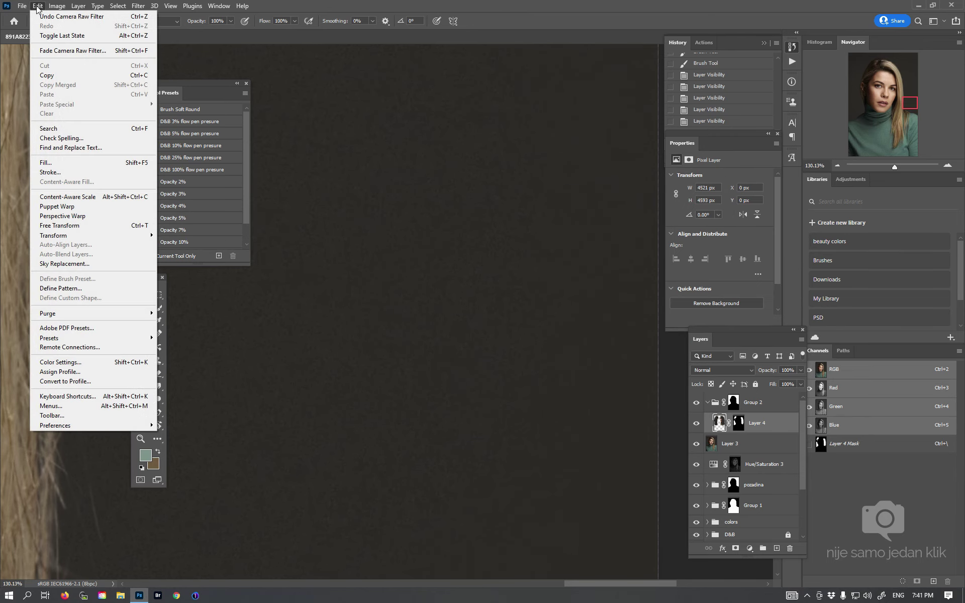
left_click(75, 51)
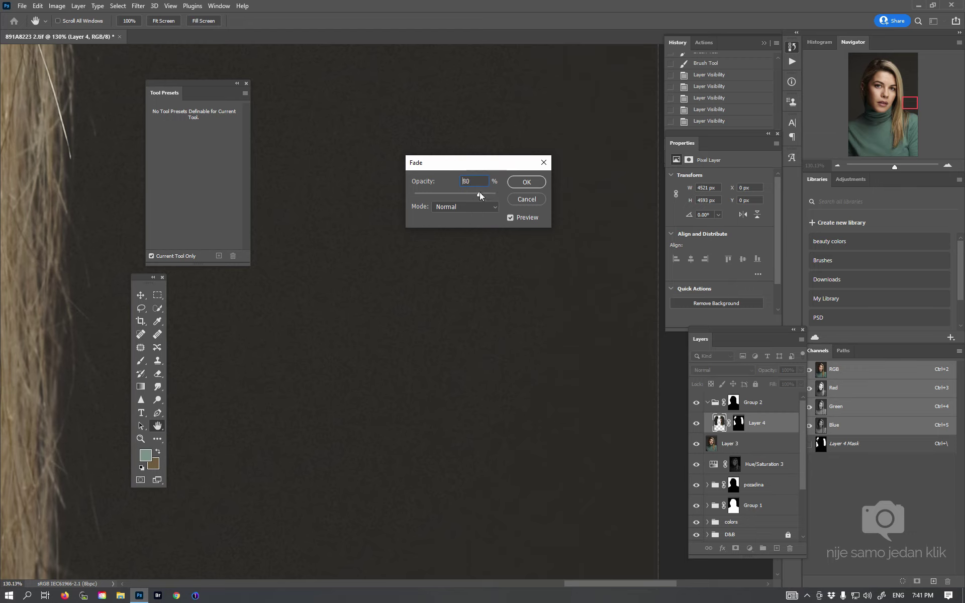
left_click(451, 194)
left_click_drag(447, 195, 443, 200)
left_click(527, 182)
key("b")
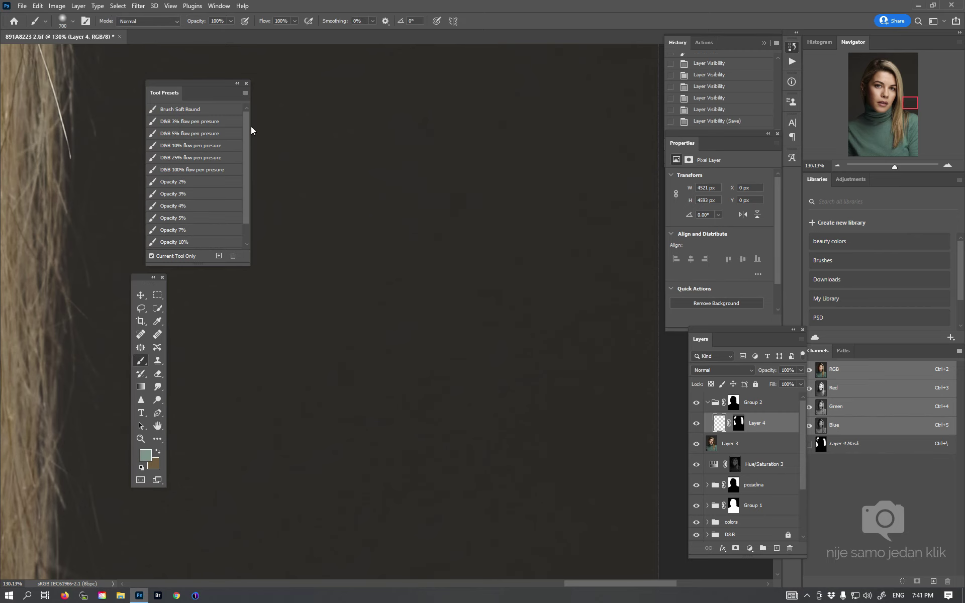
- Check the grain on the whole portrait and save the document
key("ctrl+minus")
key("ctrl+minus")
key("ctrl+minus")
key("ctrl+minus")
key("ctrl+minus")
key("ctrl+minus")
key("ctrl+minus")
key("ctrl+minus")
key("ctrl+minus")
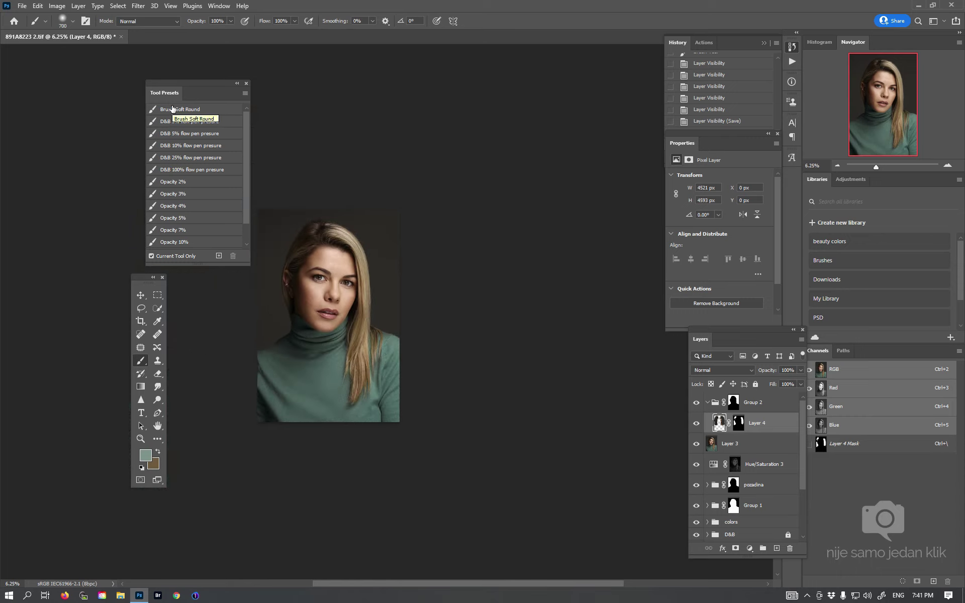
left_click_drag(332, 288, 445, 247)
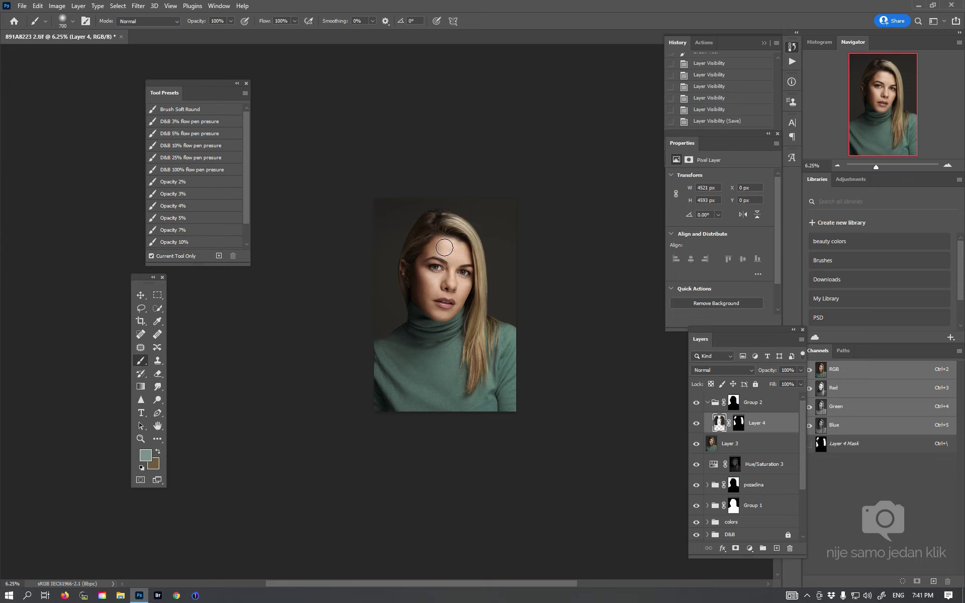
key("ctrl+s")
- Collapse and lock Group 2, and stamp all visible layers into a new top layer named kosa 2
left_click(708, 403)
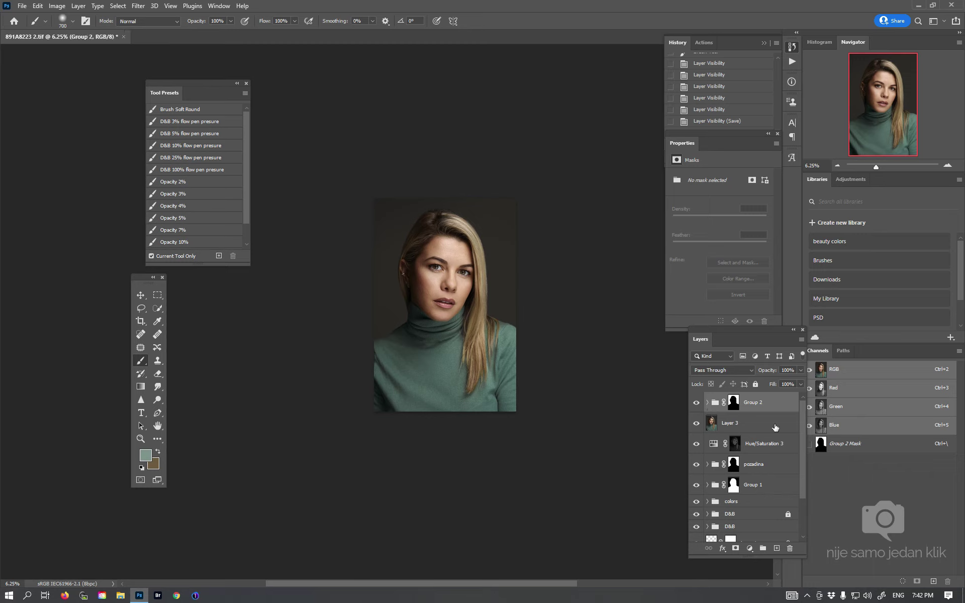
left_click(755, 384)
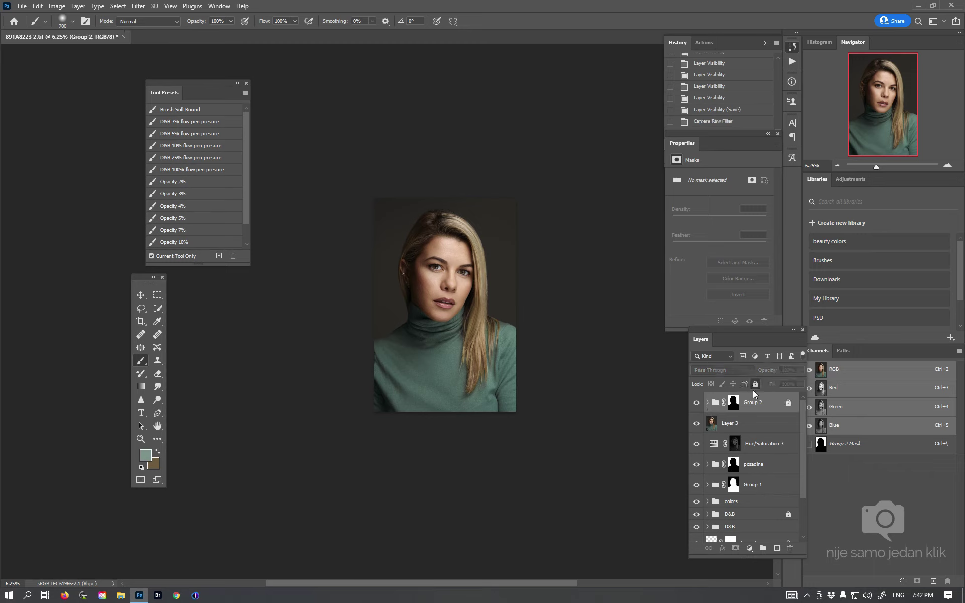
key("ctrl+shift+alt+e")
double_click(736, 402)
type("ko")
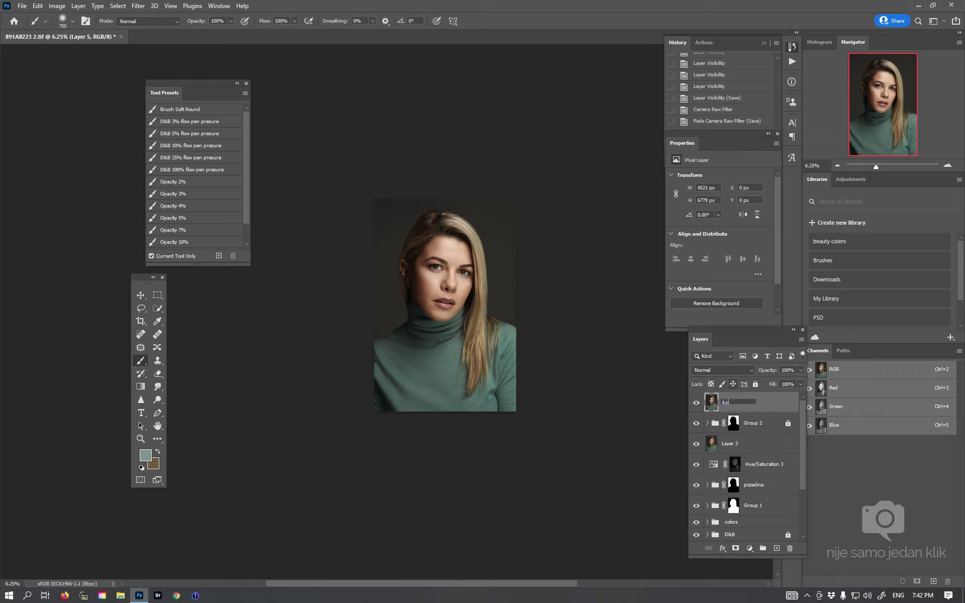
type("sa 2")
key("Return")
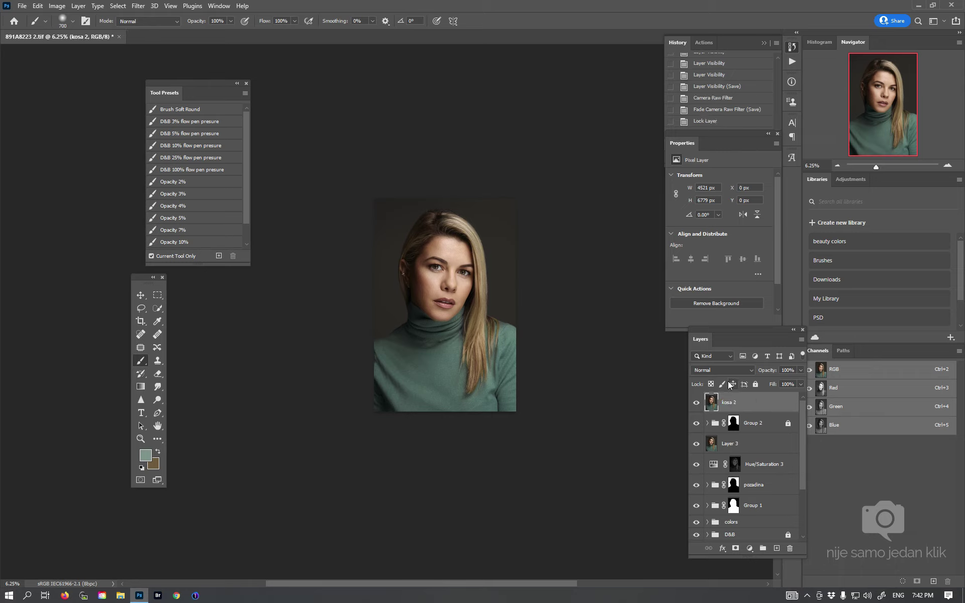
- Clone out the upper part of the stray hair above the crown using the 03 darken soft micro preset at 15 px
left_click_drag(420, 201, 469, 209)
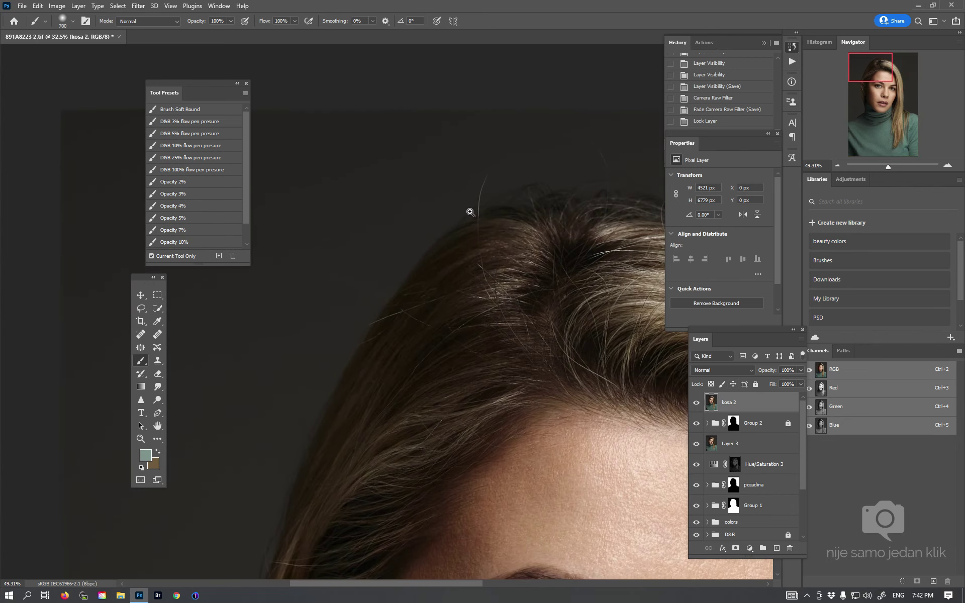
left_click(157, 361)
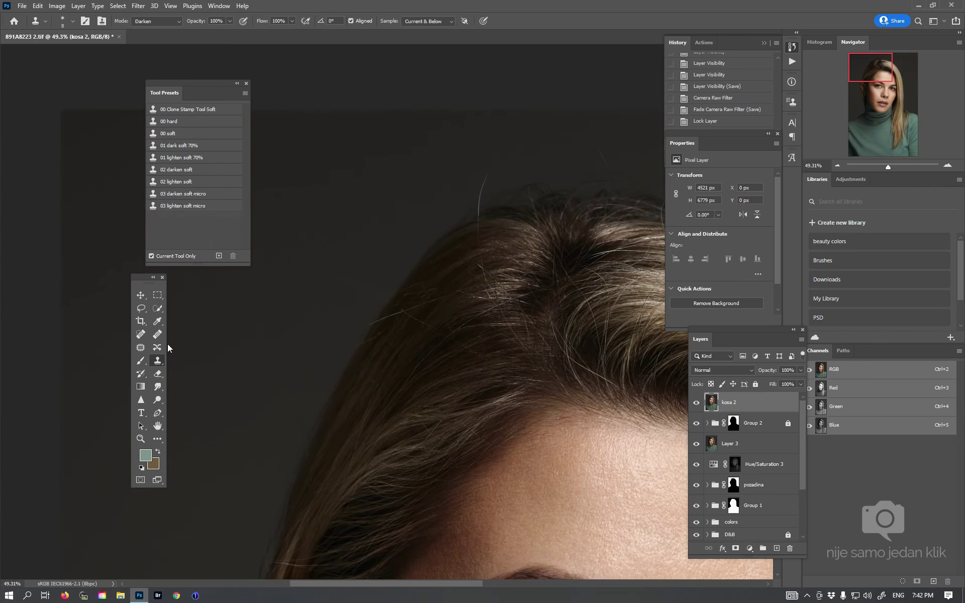
left_click(191, 195)
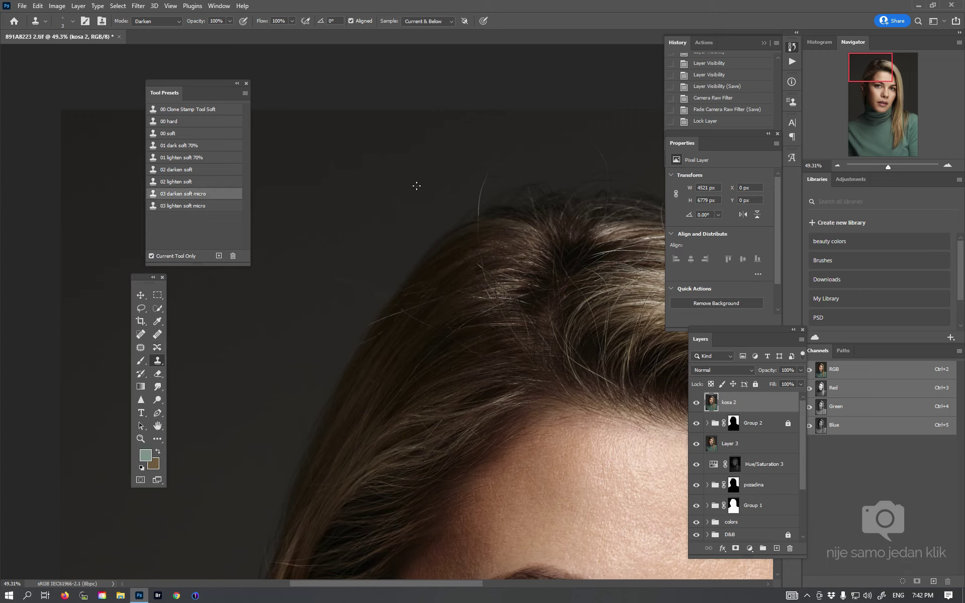
key("bracketright")
key("bracketright")
key("bracketright")
key("bracketright")
key("bracketright")
key("bracketright")
key("bracketright")
key("bracketright")
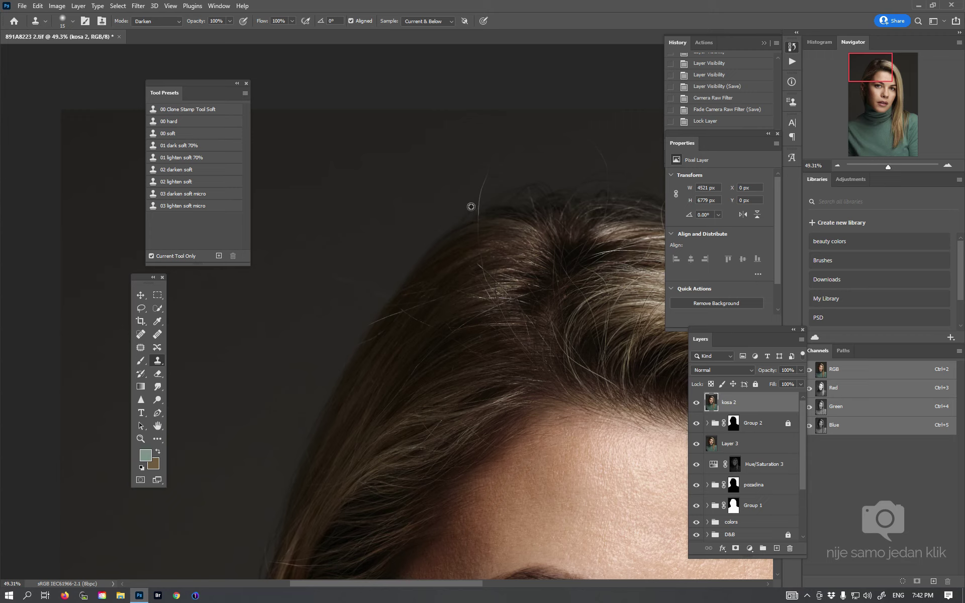
key("ctrl+shift+alt+e")
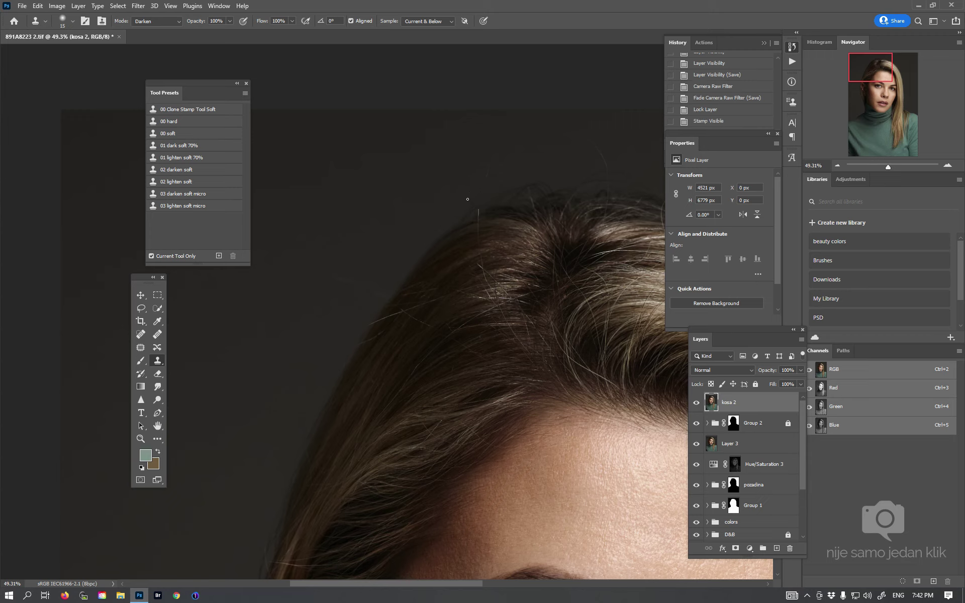
- Clone clean background over the remaining stray hairs along the crown and the outline above the ear with the 00 Clone Stamp Tool Soft preset
left_click(196, 109)
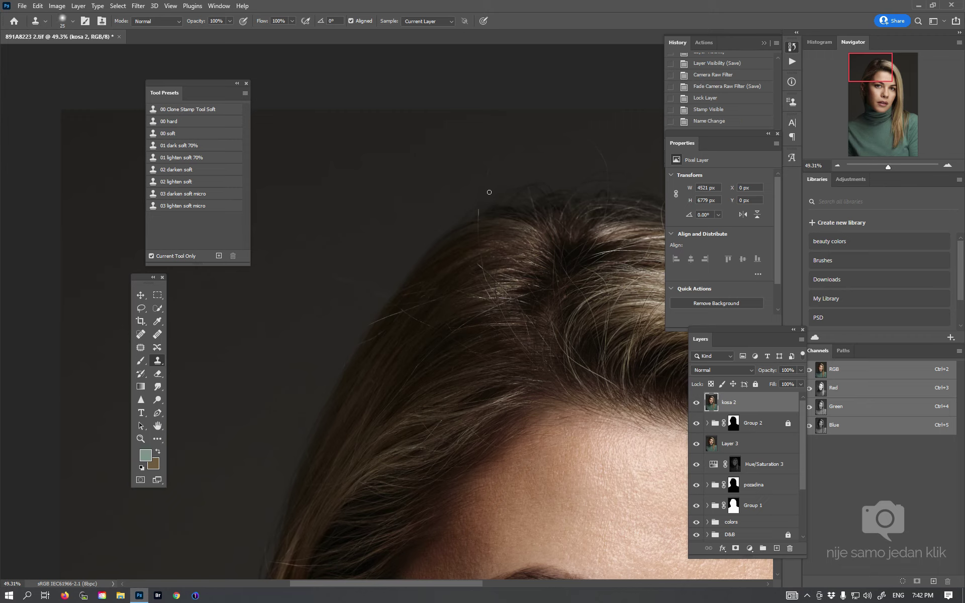
left_click(490, 189, "alt")
left_click(481, 193)
mouse_move(609, 166)
left_mouse_down()
mouse_move(599, 144)
mouse_move(578, 136)
left_mouse_up()
left_click_drag(489, 220, 569, 158)
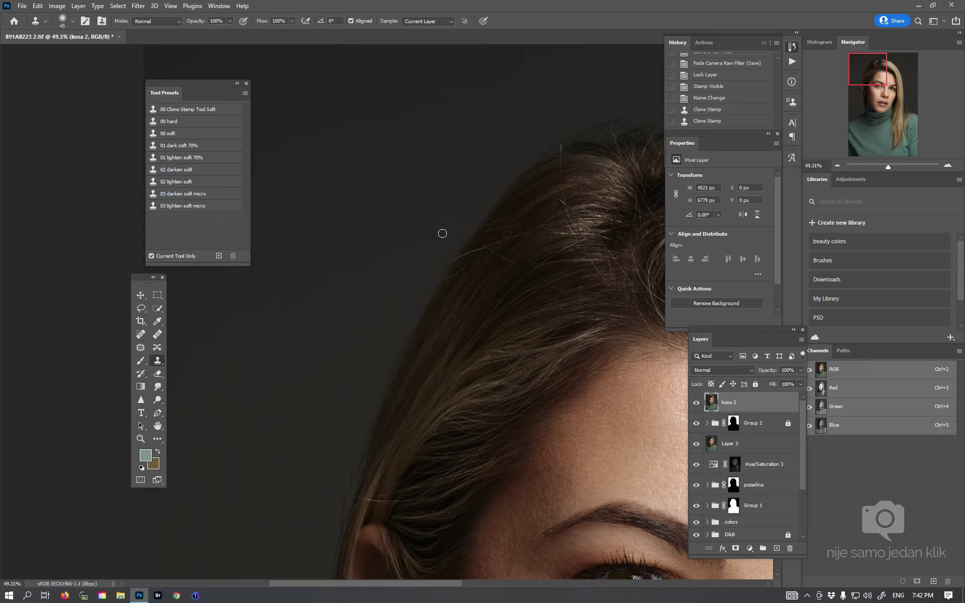
key("bracketright")
left_click_drag(454, 231, 446, 207)
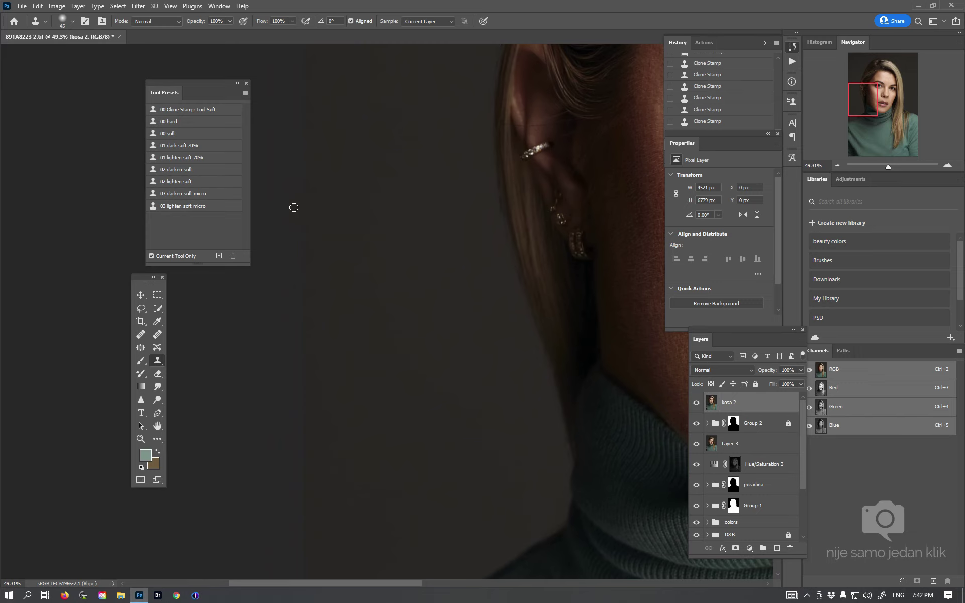
- Clone the background beside the ear and neck with the 02 darken soft preset enlarged to 90 px
left_click(187, 171)
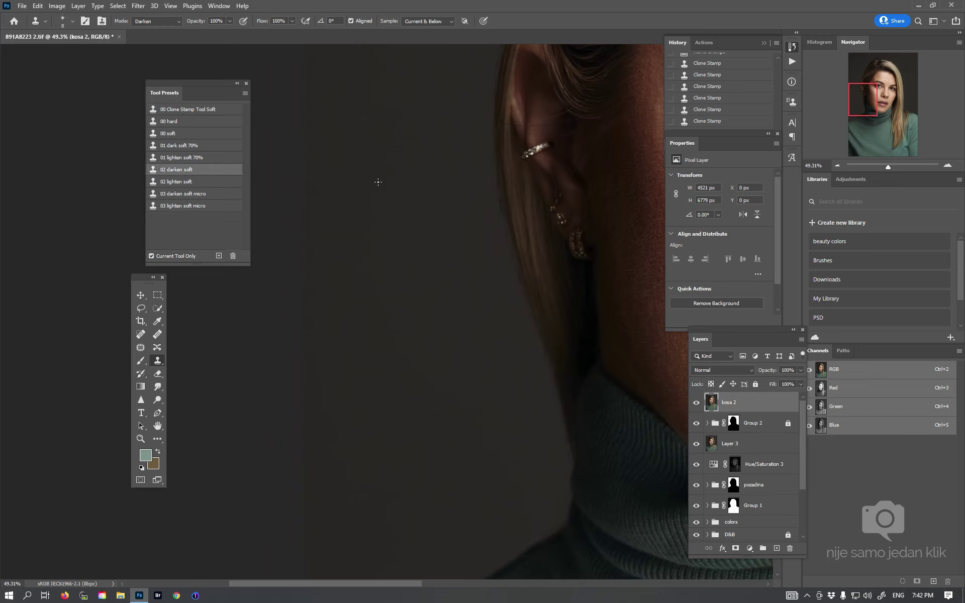
key("bracketright")
key("bracketright")
key("bracketright")
key("bracketright")
key("bracketright")
key("bracketright")
key("bracketright")
key("bracketright")
key("bracketright")
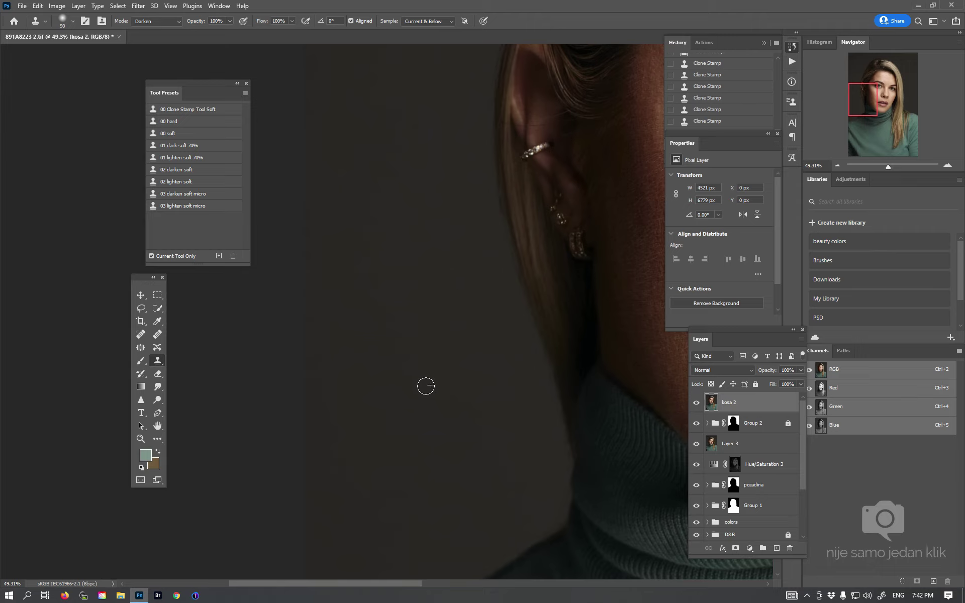
mouse_move(427, 360)
left_mouse_down()
mouse_move(435, 277)
mouse_move(484, 282)
left_mouse_up()
- Clean the stray hair ends along the crown's edge by cloning nearby areas with the 00 soft preset
scroll(483, 283, "up", 5)
left_click(168, 133)
left_click(511, 110, "alt")
mouse_move(500, 119)
left_mouse_down()
mouse_move(516, 121)
mouse_move(500, 125)
mouse_move(516, 117)
mouse_move(500, 143)
left_mouse_up()
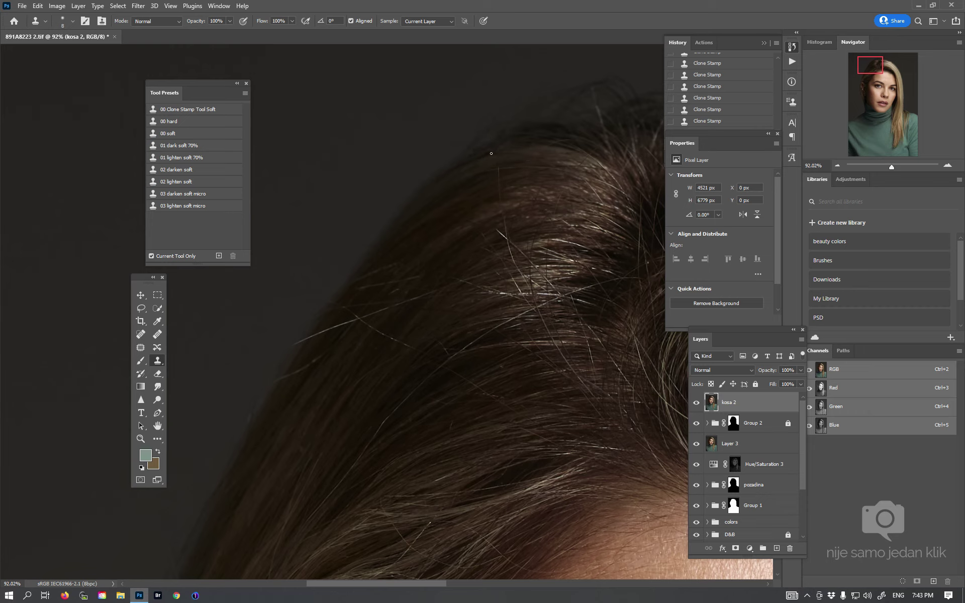
left_click_drag(463, 163, 485, 153)
left_click_drag(495, 197, 511, 150)
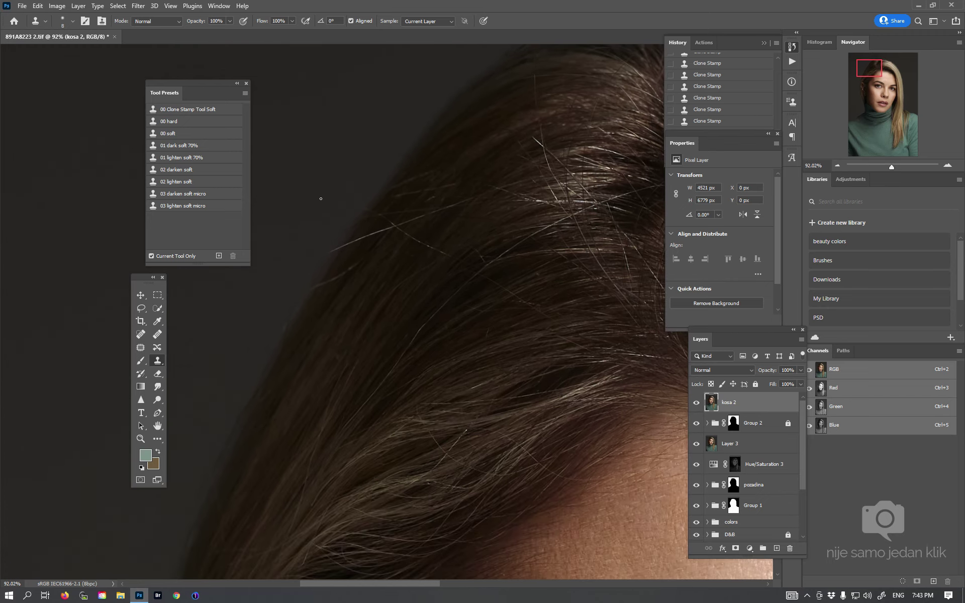
- Darken the bright stray hair crossing the hair outline above the temple with the 03 darken soft micro preset
left_click(197, 194)
left_click_drag(347, 255, 352, 251)
left_click_drag(348, 253, 392, 226)
scroll(402, 240, "down", 8)
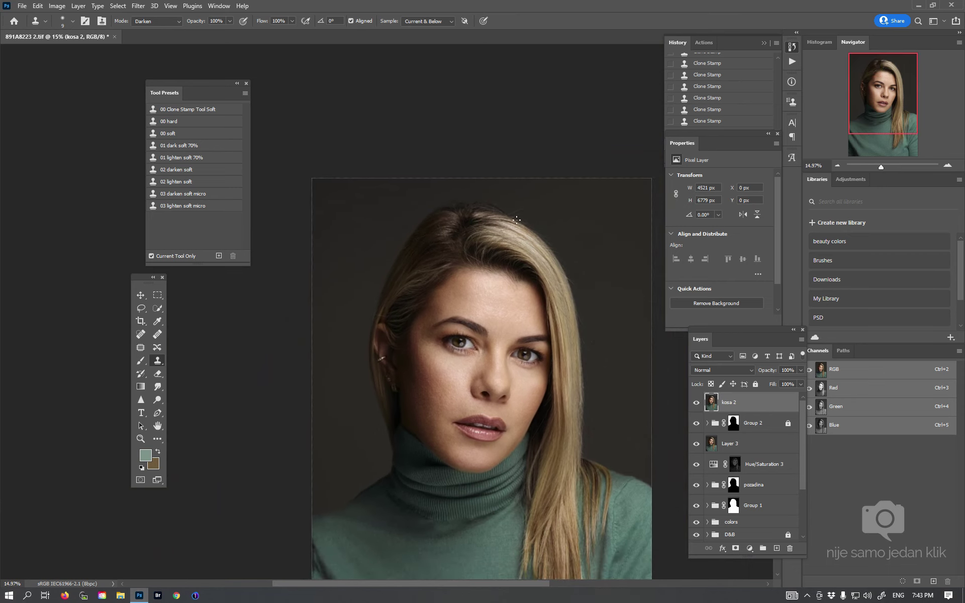
- Clone out the bright crossing hairs just above the ear with the small darkening Clone Stamp brush
scroll(391, 320, "up", 10)
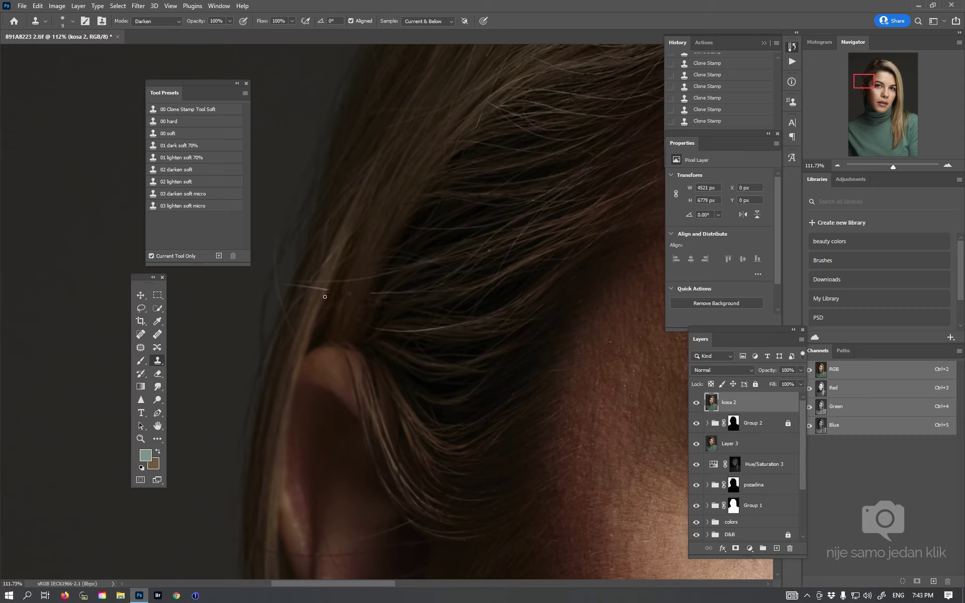
mouse_move(314, 296)
left_mouse_down()
mouse_move(324, 289)
mouse_move(300, 287)
left_mouse_up()
scroll(483, 255, "down", 5)
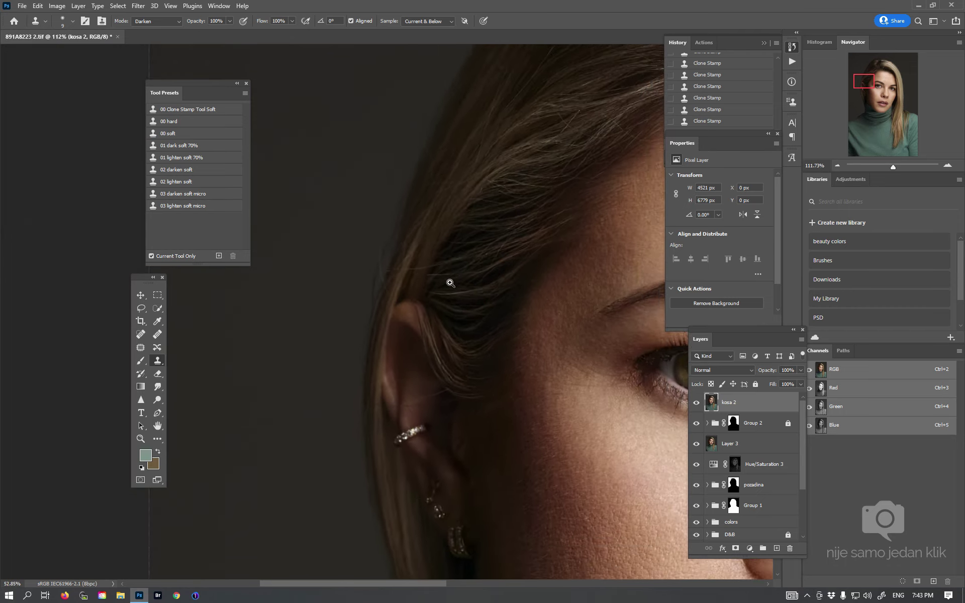
scroll(482, 257, "up", 5)
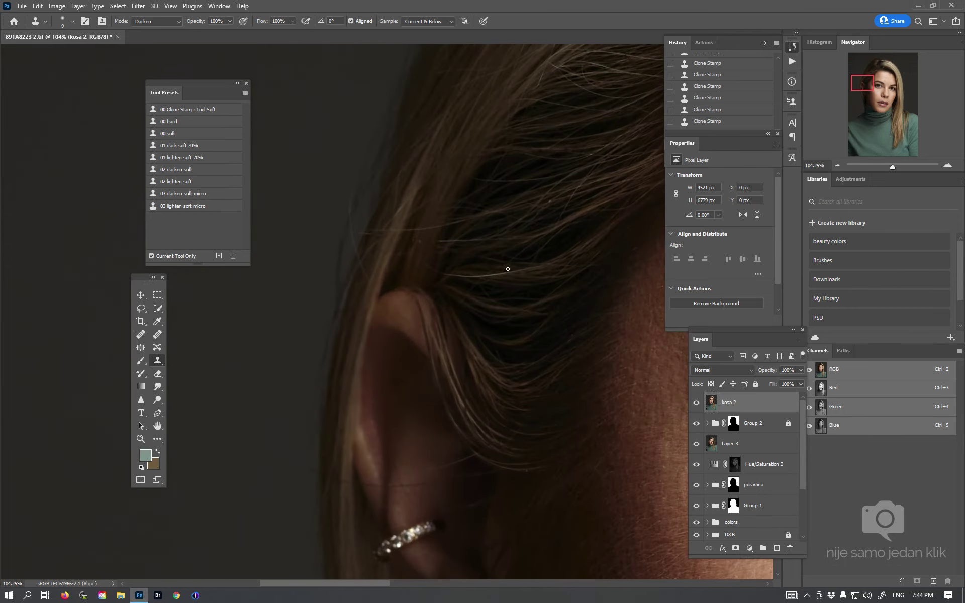
left_click_drag(494, 276, 429, 272)
left_click_drag(495, 265, 432, 265)
left_click_drag(528, 262, 583, 262)
- Sample the dark area between the cheek and the long hair, and clone out the bright strands beside the cheek
left_click(545, 219, "alt")
mouse_move(543, 213)
left_mouse_down()
mouse_move(533, 269)
mouse_move(535, 243)
mouse_move(536, 279)
left_mouse_up()
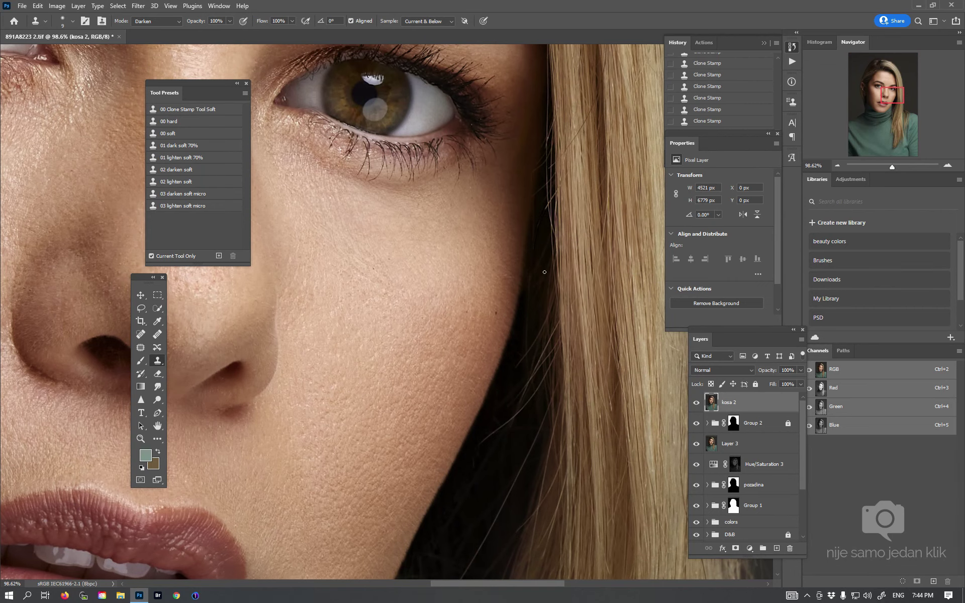
mouse_move(536, 368)
left_mouse_down()
mouse_move(545, 368)
mouse_move(575, 276)
mouse_move(570, 269)
mouse_move(516, 317)
left_mouse_up()
- Enlarge the darkening Clone Stamp brush to 15 px and clone out the long stray hair beside the jaw
left_click(573, 267, "alt")
scroll(578, 261, "down", 3)
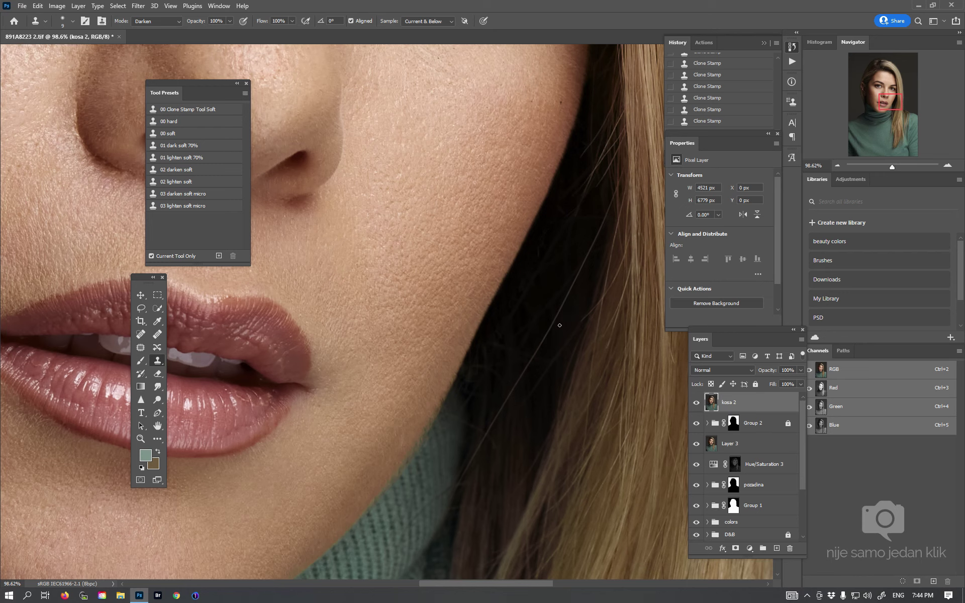
key("bracketright")
key("bracketright")
left_click_drag(478, 461, 596, 250)
mouse_move(586, 322)
left_mouse_down()
mouse_move(548, 354)
mouse_move(508, 359)
mouse_move(597, 318)
left_mouse_up()
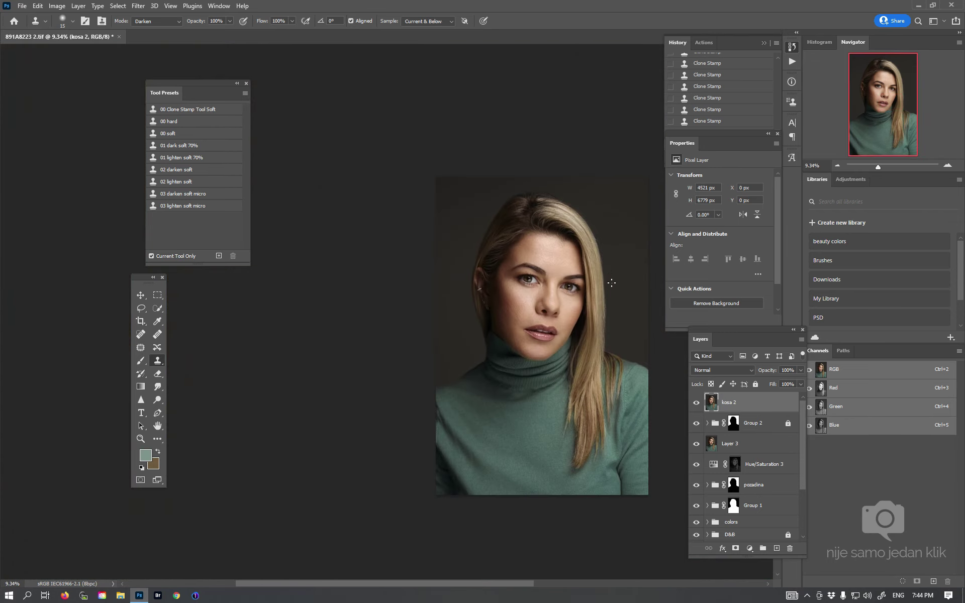
- Try to clone out the stray hairs in the dark gap between the turtleneck and the long hair with the 40 px darkening brush
mouse_move(587, 378)
left_mouse_down()
mouse_move(597, 366)
mouse_move(679, 360)
left_mouse_up()
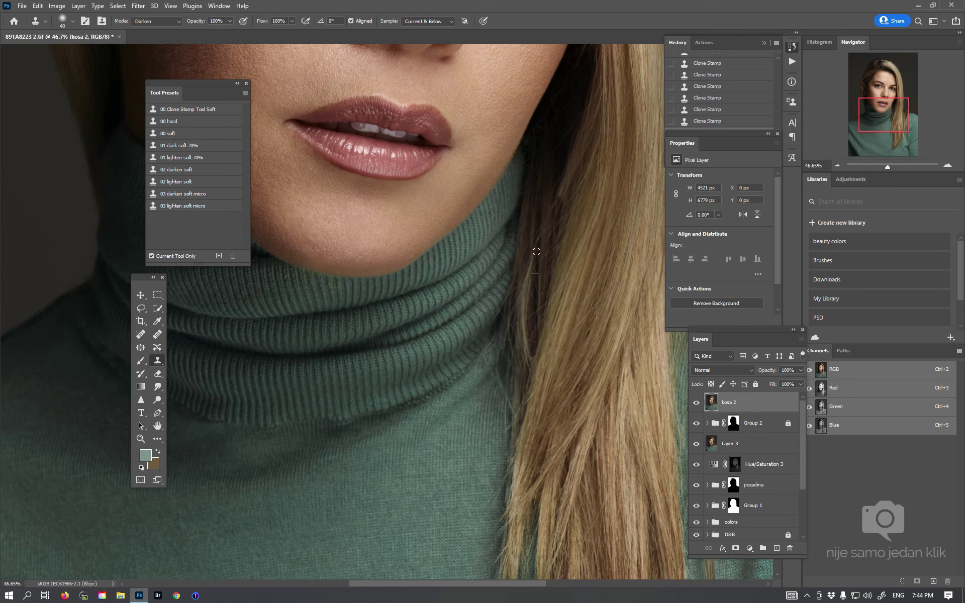
left_click(530, 261, "alt")
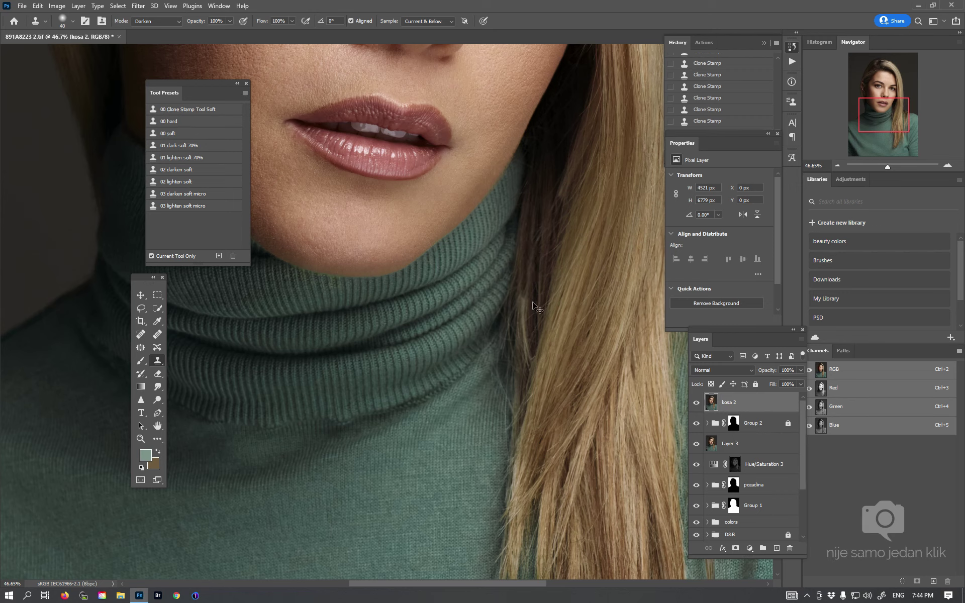
left_click_drag(529, 268, 529, 303)
mouse_move(533, 248)
left_mouse_down()
mouse_move(532, 318)
mouse_move(526, 259)
left_mouse_up()
left_click(533, 338, "alt")
key("ctrl+z")
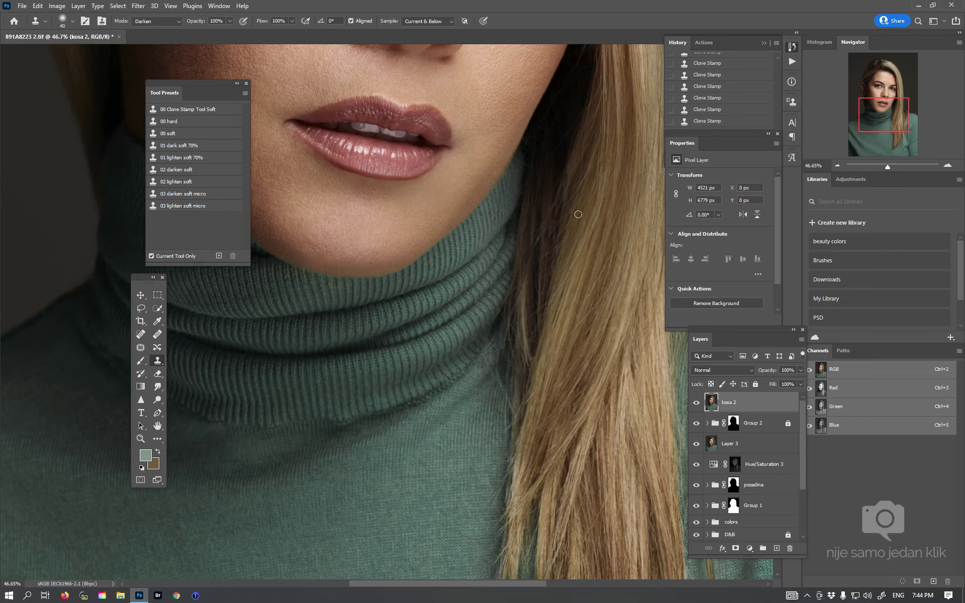
- Compare the portrait with and without the kosa 2 layer by toggling its visibility
scroll(578, 216, "down", 10)
left_click(696, 403)
left_click(698, 403)
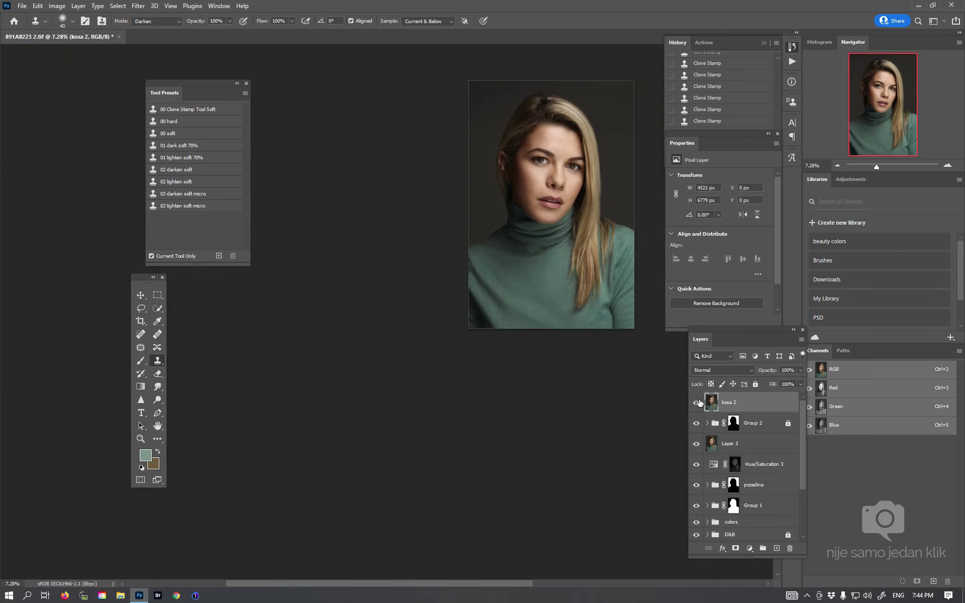
left_click(698, 407)
left_click(698, 406)
scroll(585, 216, "up", 4)
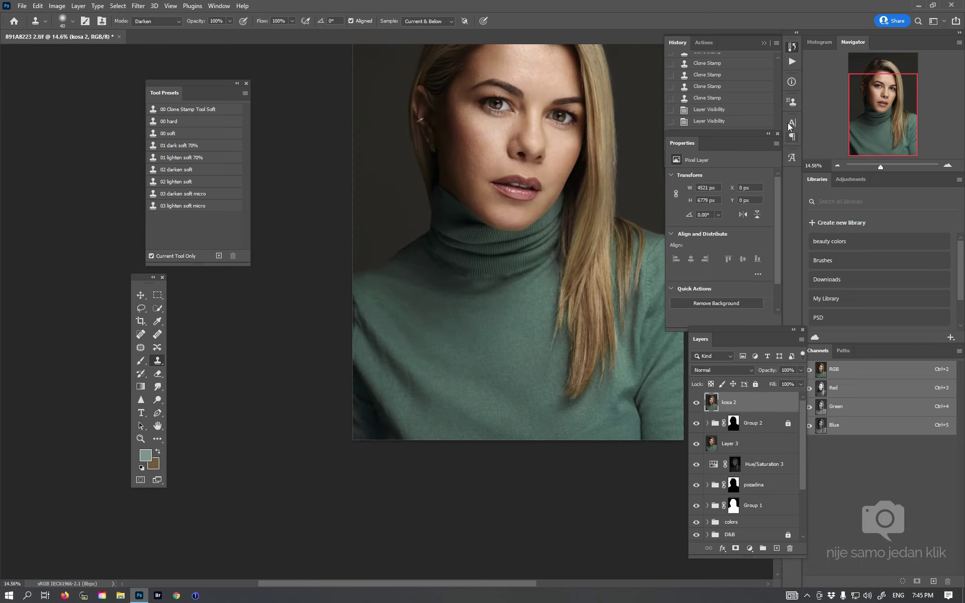
- Move the Properties panel clear of the History panel and revert the image to an earlier Clone Stamp state
left_click_drag(686, 140, 670, 202)
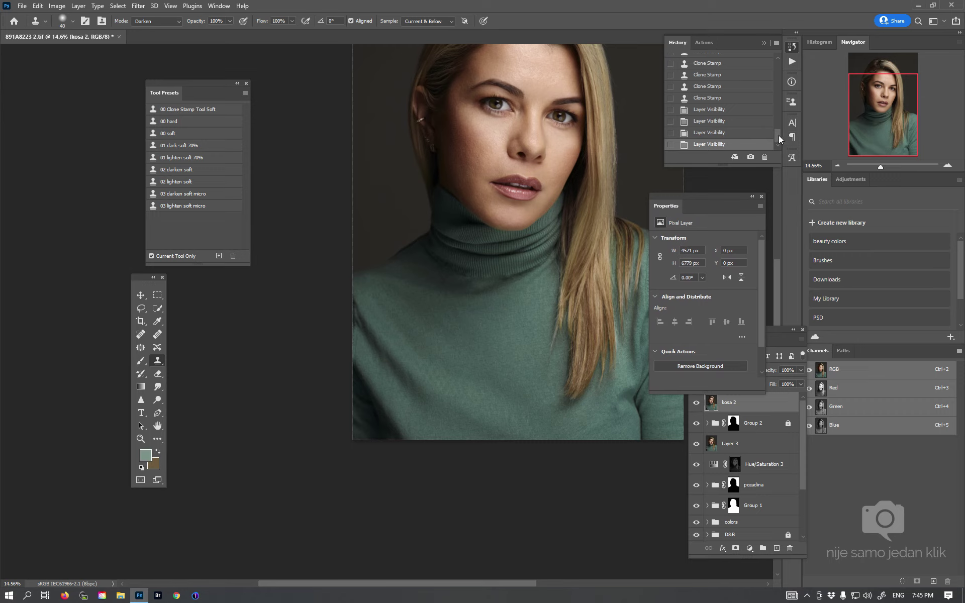
left_click_drag(779, 135, 780, 126)
left_click(710, 104)
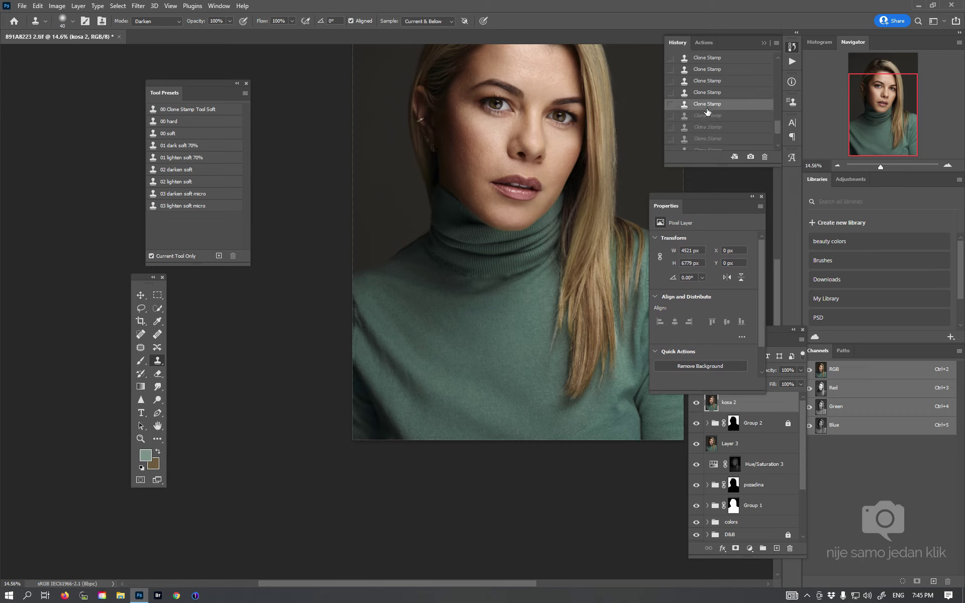
left_click(706, 116)
left_click(708, 104)
left_click(710, 92)
left_click(708, 105)
- Load the 00 Clone Stamp Tool Soft preset, enlarge the brush to 20 px and clone out the flyaway hairs above the crown
scroll(575, 251, "down", 3)
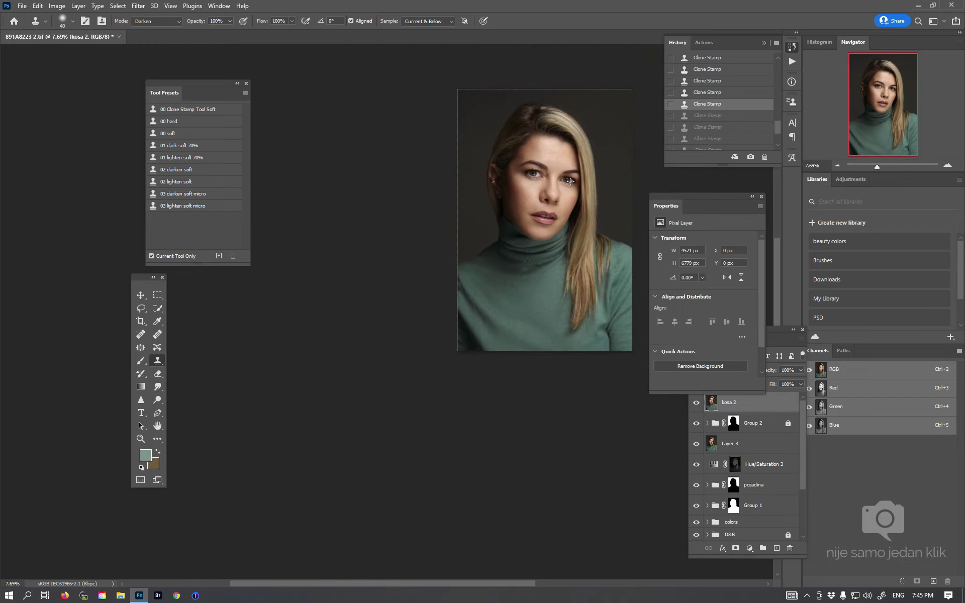
scroll(532, 110, "down", 1)
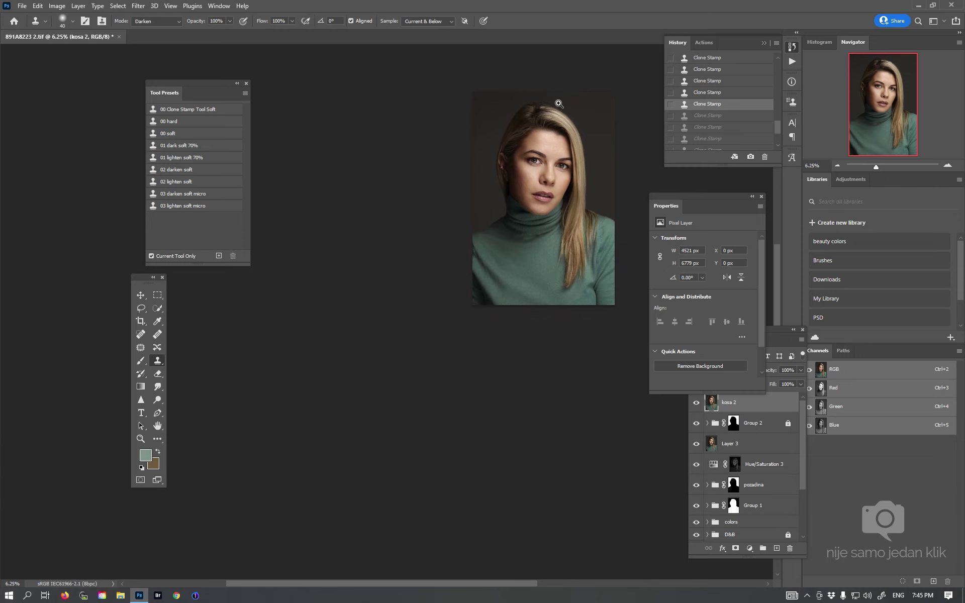
left_click_drag(547, 119, 570, 161)
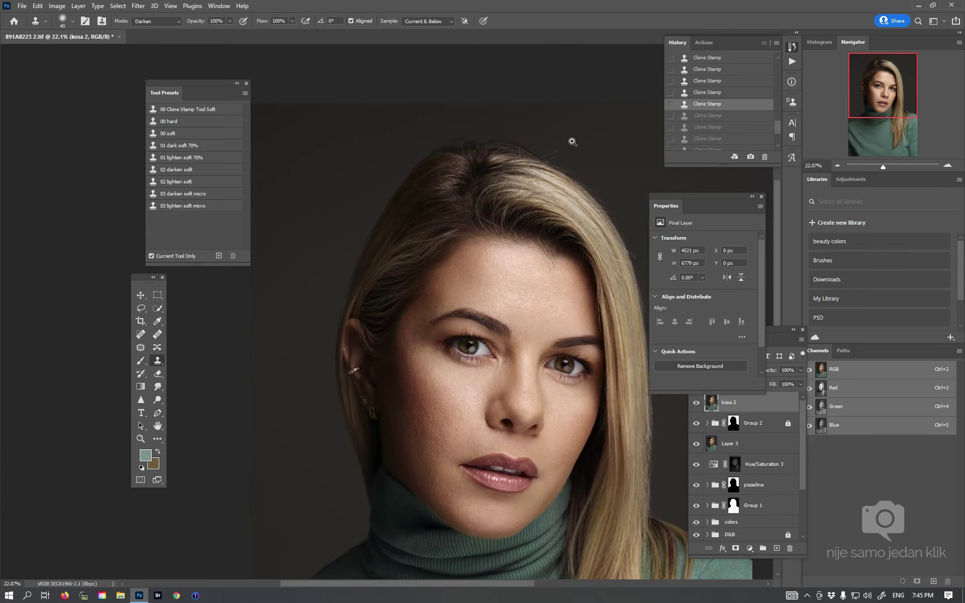
left_click_drag(572, 140, 597, 119)
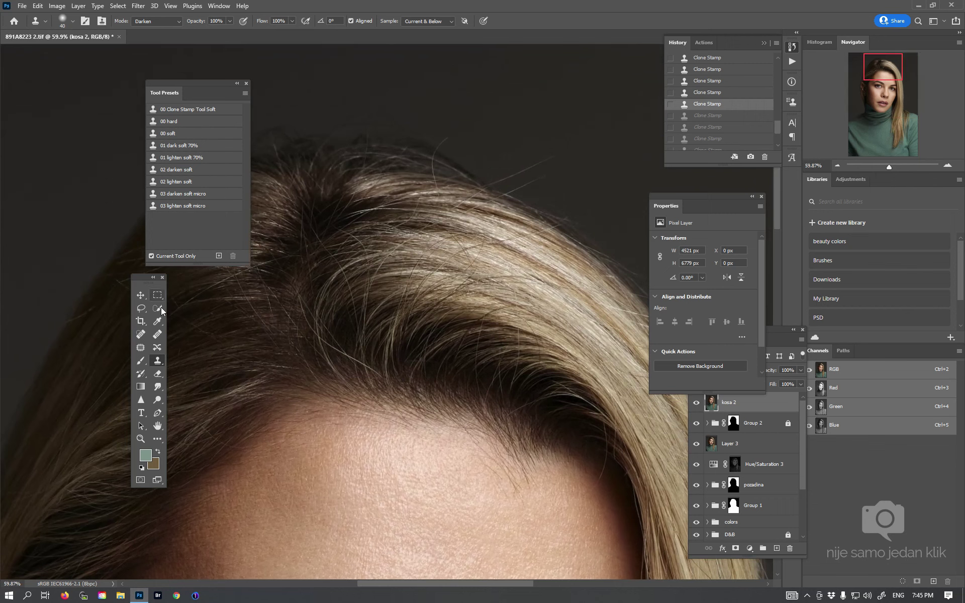
left_click(194, 110)
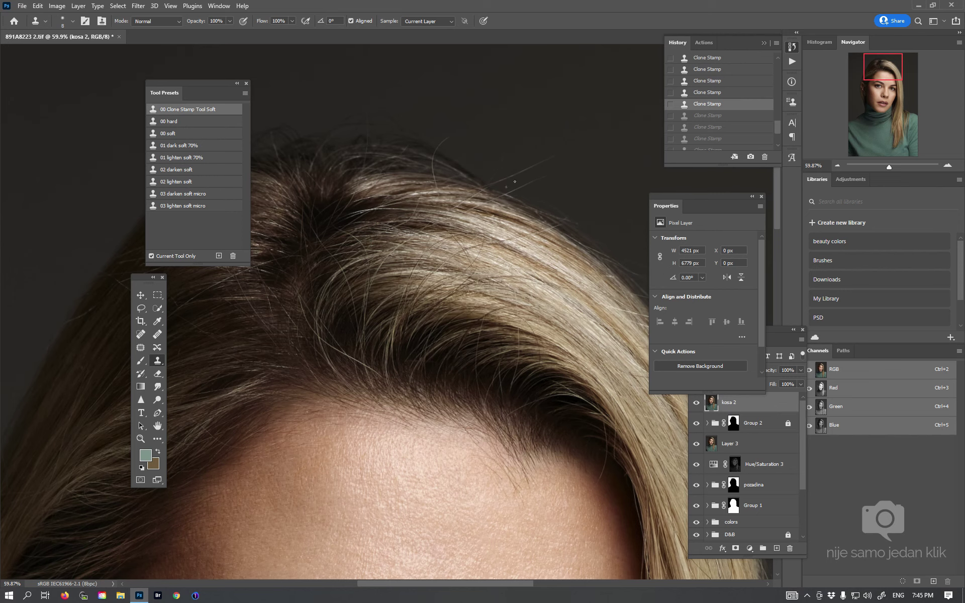
key("bracketright")
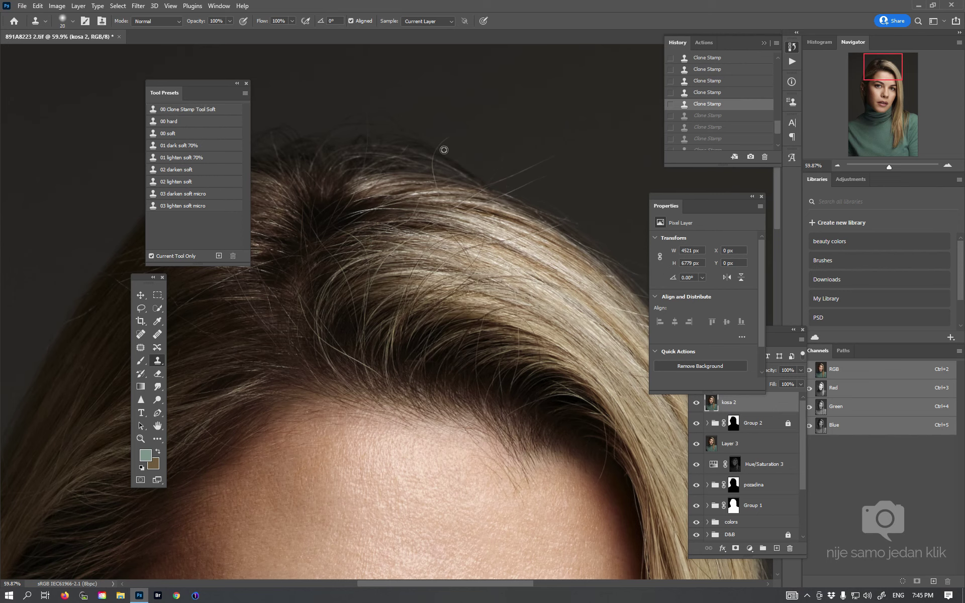
left_click(442, 145)
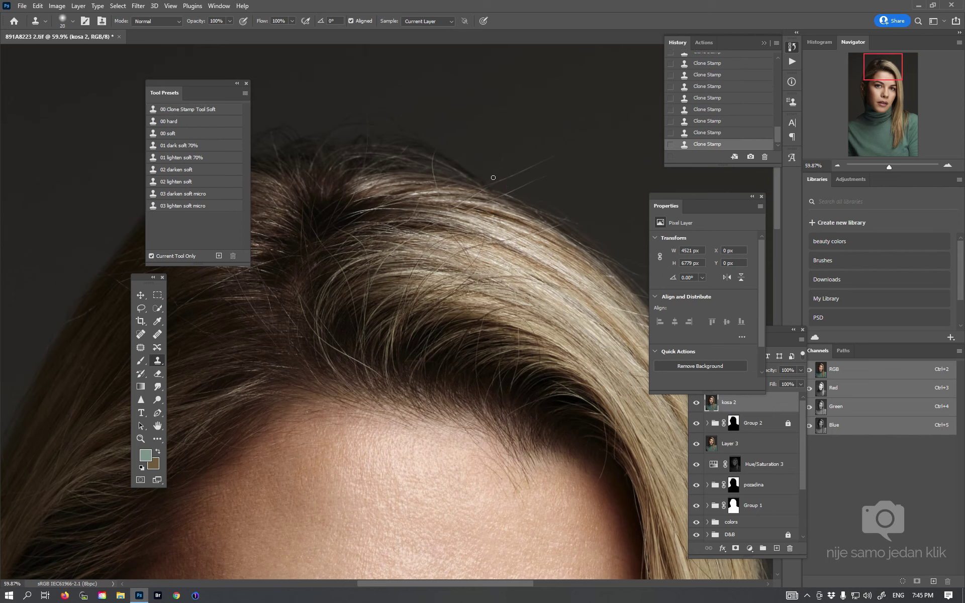
left_click_drag(498, 169, 552, 148)
mouse_move(510, 183)
left_mouse_down()
mouse_move(528, 173)
mouse_move(503, 187)
mouse_move(475, 160)
left_mouse_up()
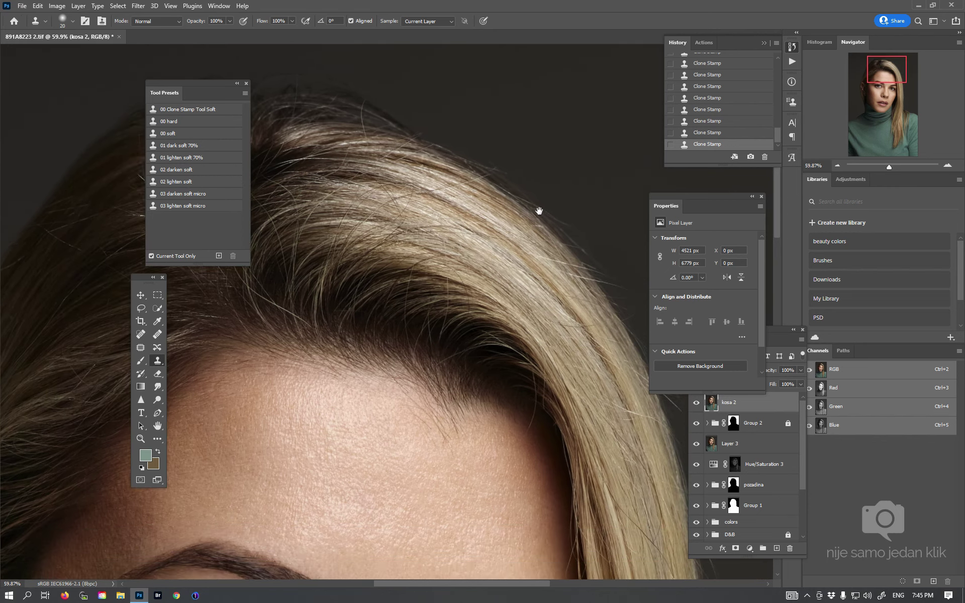
- Sample the dark background beside the forehead and clone out the flyaways along the hair's outer curve
left_click_drag(540, 211, 436, 145)
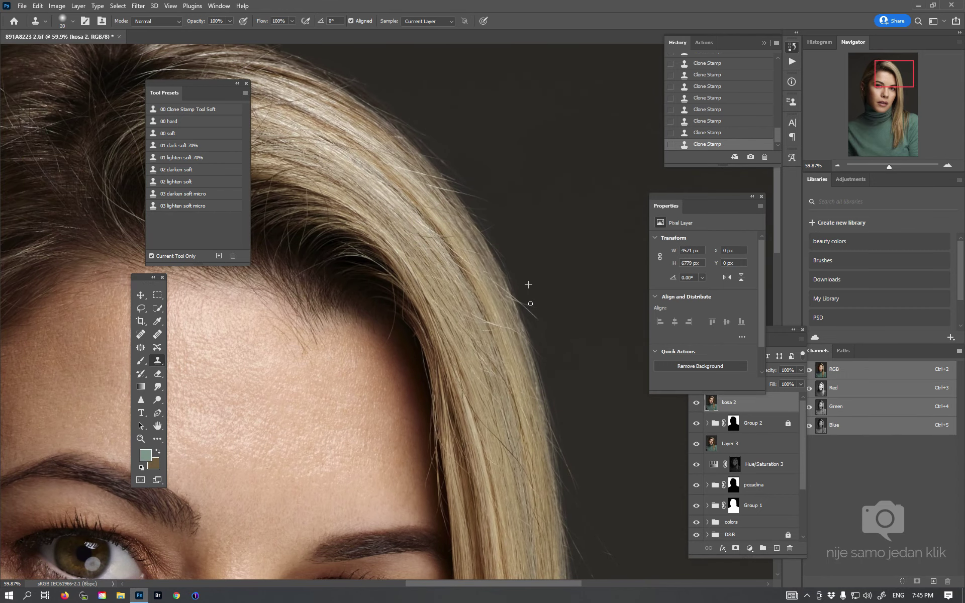
left_click(534, 293, "alt")
left_click_drag(536, 319, 487, 172)
- Clone out the loose hairs along the outer hair edge at eye level, resampling the background beside them
scroll(556, 279, "down", 3)
mouse_move(523, 297)
left_mouse_down()
mouse_move(528, 308)
mouse_move(519, 306)
left_mouse_up()
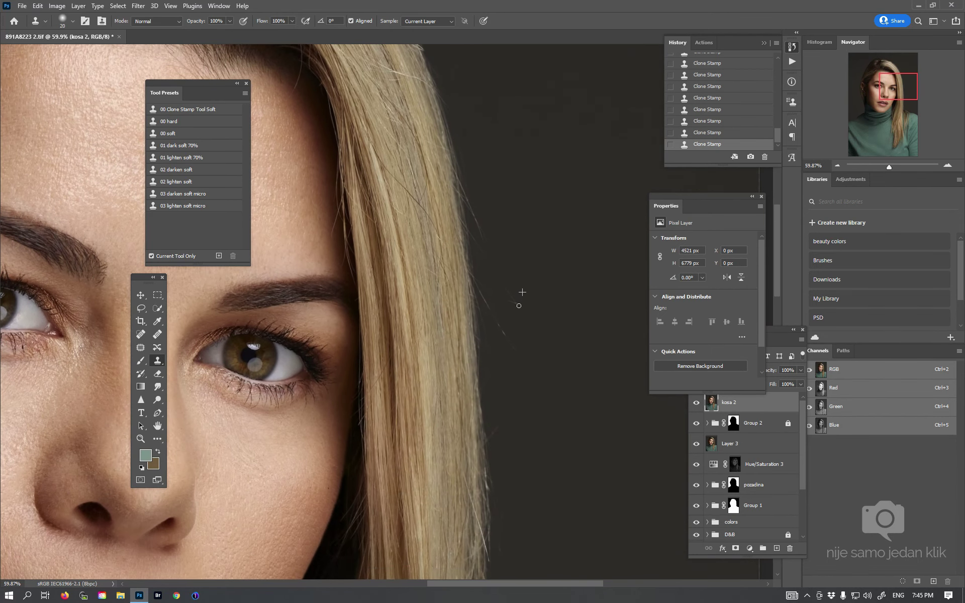
mouse_move(497, 271)
left_mouse_down()
mouse_move(510, 297)
mouse_move(505, 284)
left_mouse_up()
left_click(519, 337, "alt")
left_click_drag(513, 345, 503, 327)
mouse_move(496, 278)
left_mouse_down()
mouse_move(493, 221)
mouse_move(486, 232)
left_mouse_up()
- Clean the remaining flyaways along the outer hair edge from eye level to the cheek with sampled background, undoing one unwanted stroke
left_click_drag(526, 319, 523, 254)
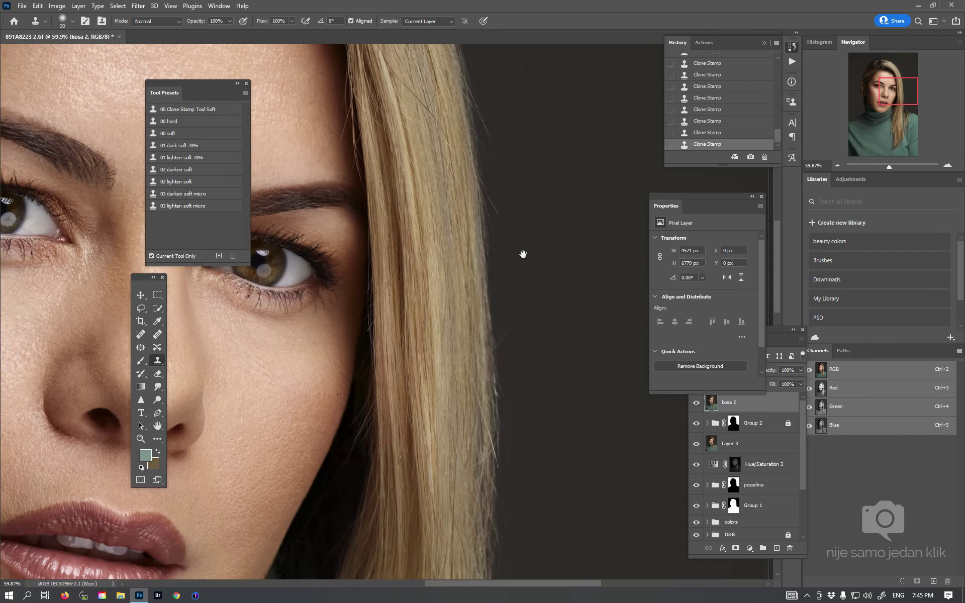
left_click_drag(513, 338, 497, 350)
left_click_drag(493, 283, 497, 311)
key("ctrl+z")
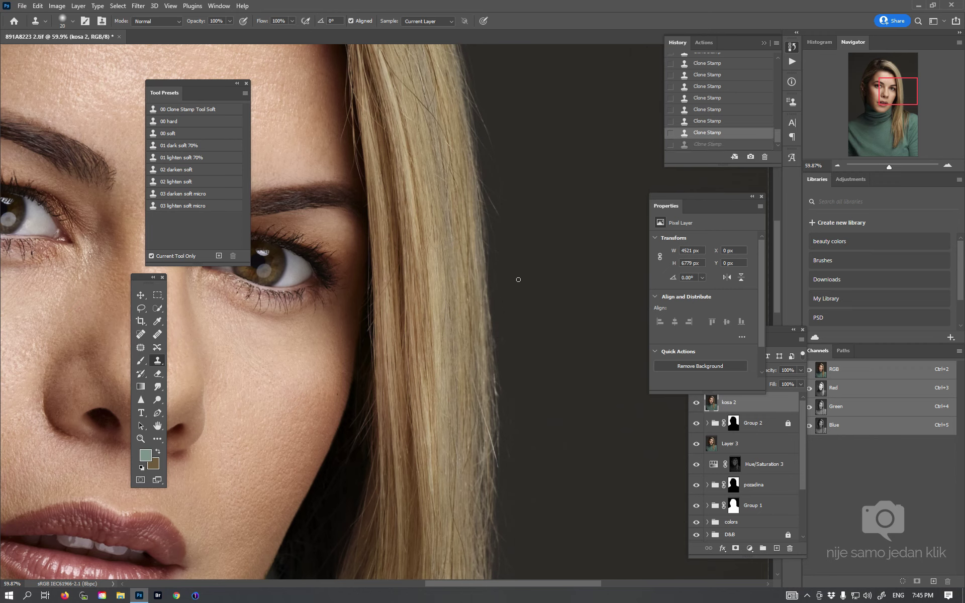
left_click_drag(517, 327, 505, 355)
left_click(512, 202, "alt")
left_click_drag(502, 214, 499, 212)
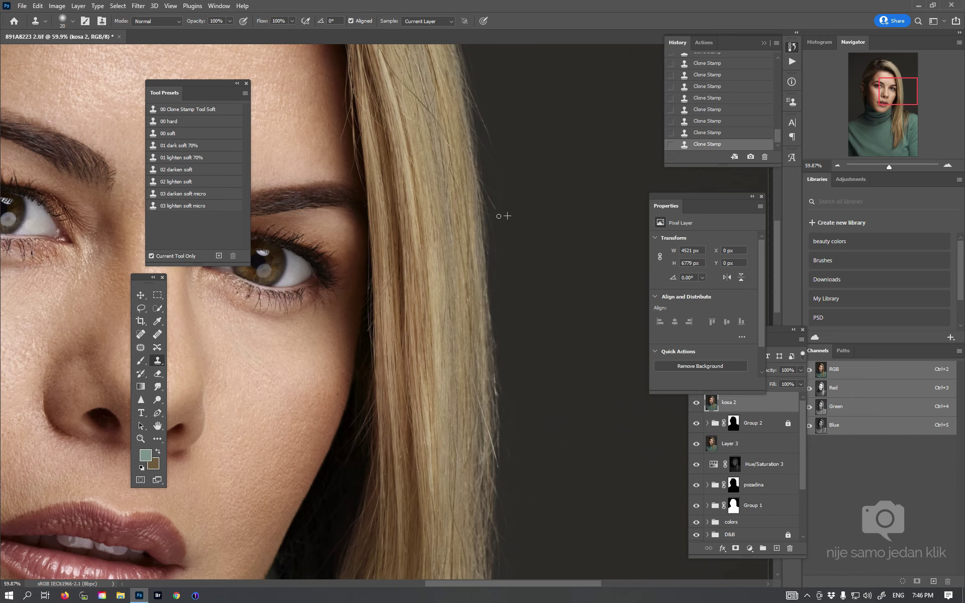
left_click_drag(488, 132, 494, 155)
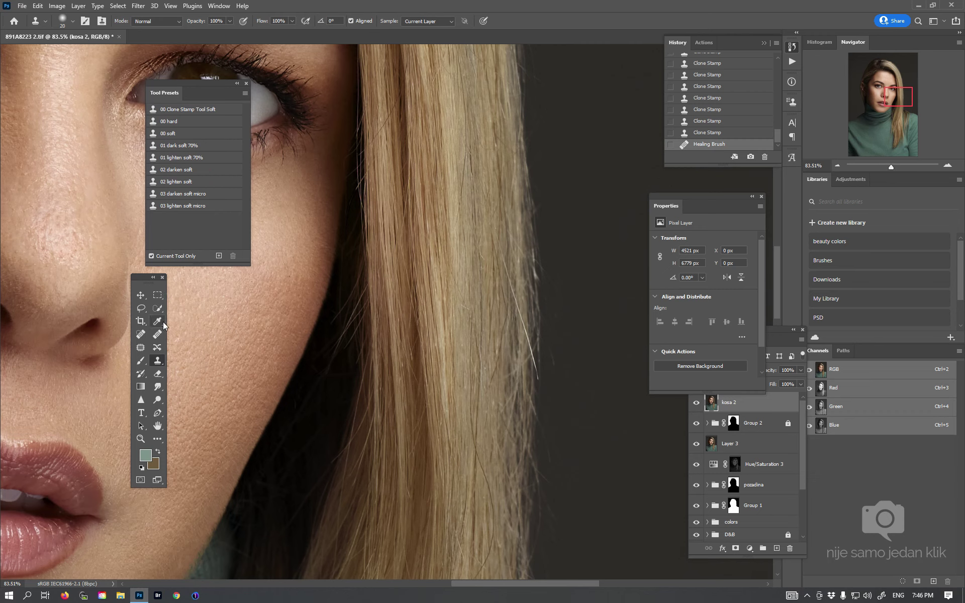
- Load the 00 Clone Stamp Tool Soft preset for the bright stray hair at the outer hair edge beside the cheek
left_click(204, 109)
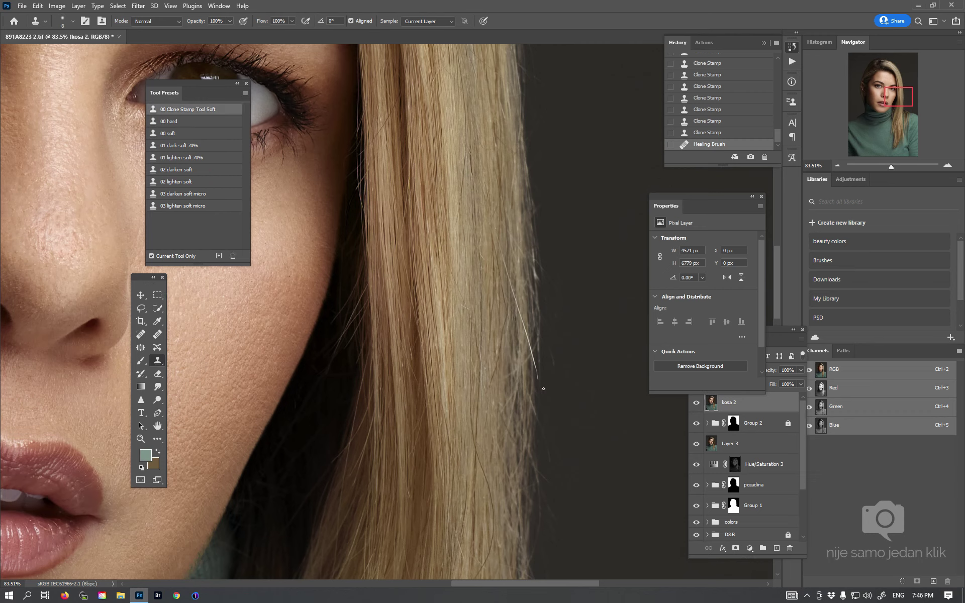